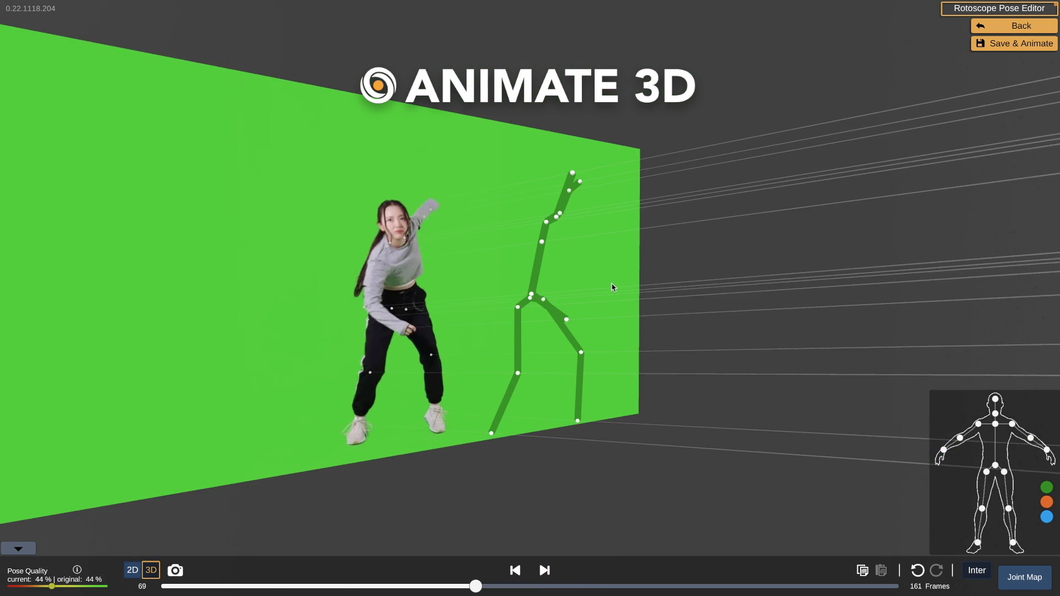
mouse_move(612, 287)
mouse_down()
mouse_move(580, 295)
mouse_move(570, 279)
mouse_move(616, 296)
mouse_up()
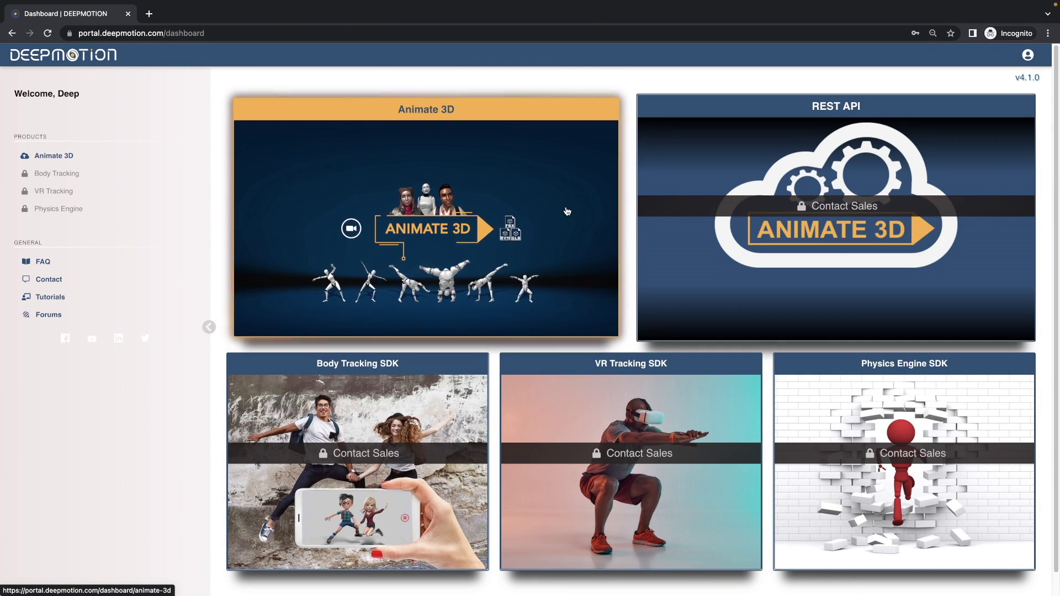
- Start creating an Animate 3D animation and add the video clip DanceTrim.mov from the Downloads folder
click(567, 212)
click(669, 253)
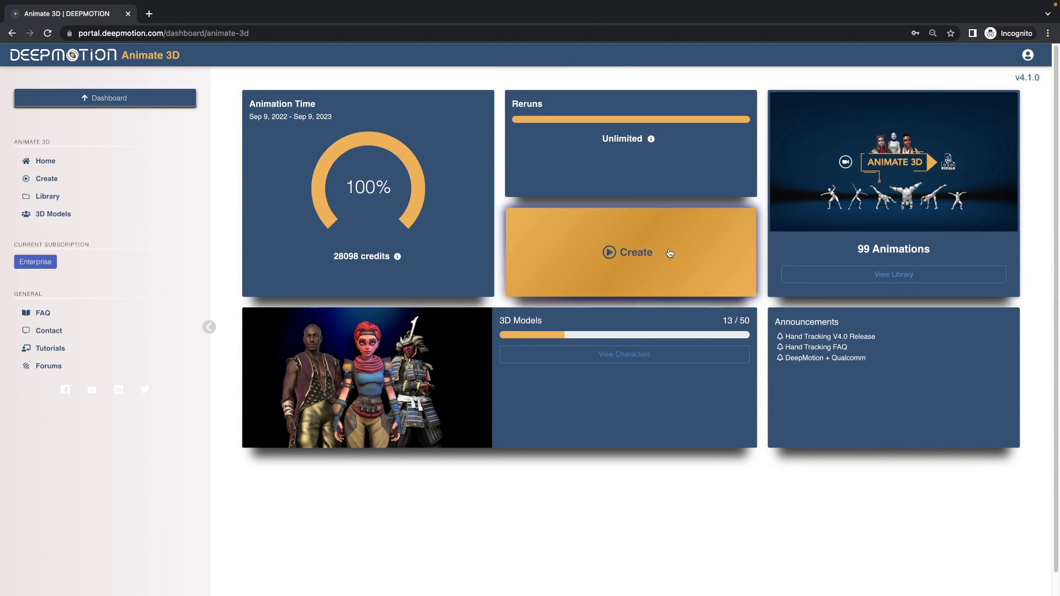
click(434, 277)
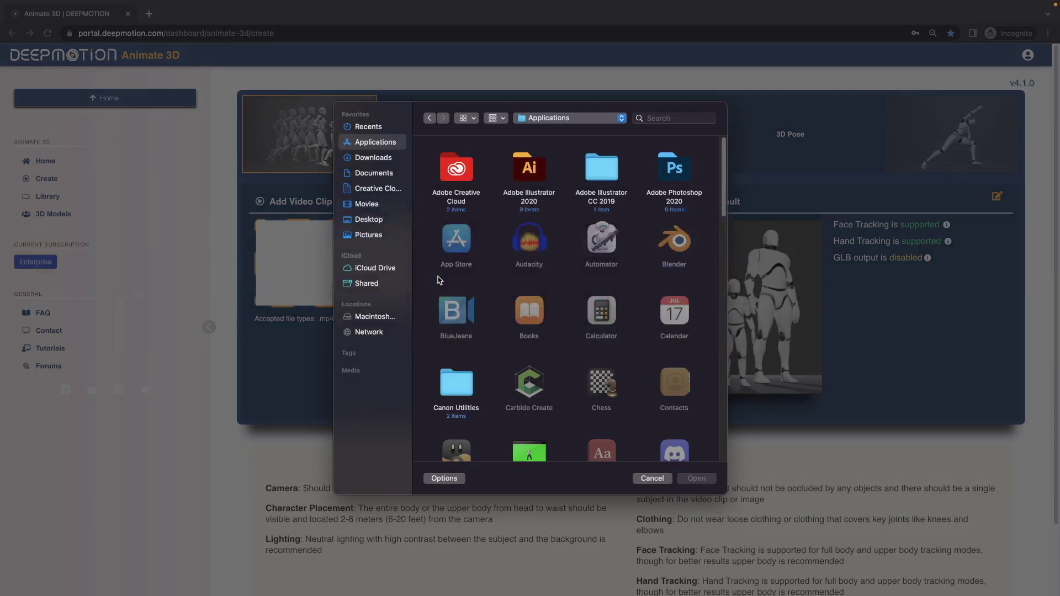
click(368, 160)
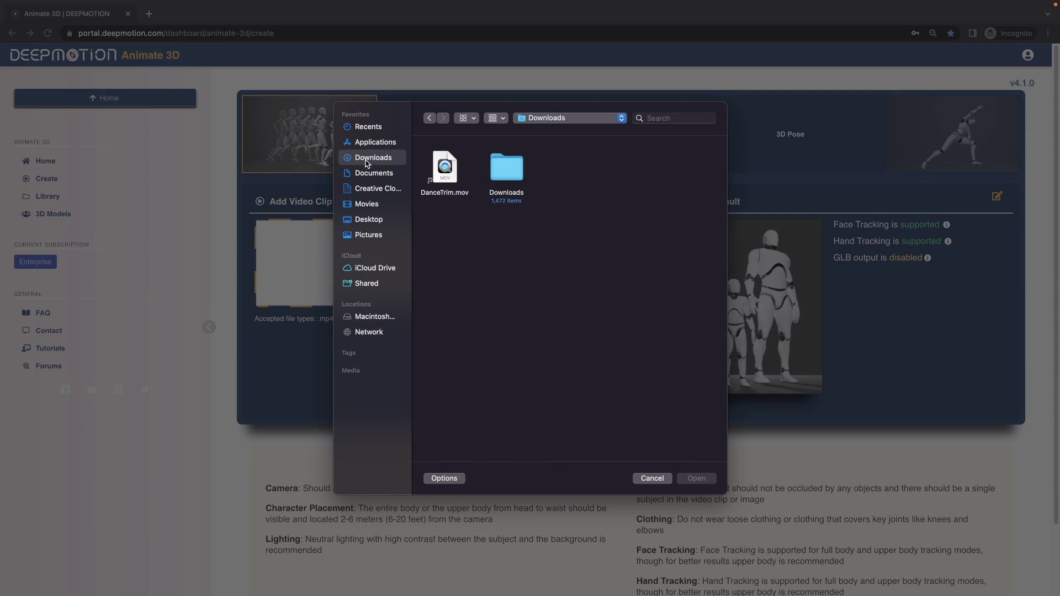
click(434, 177)
click(711, 481)
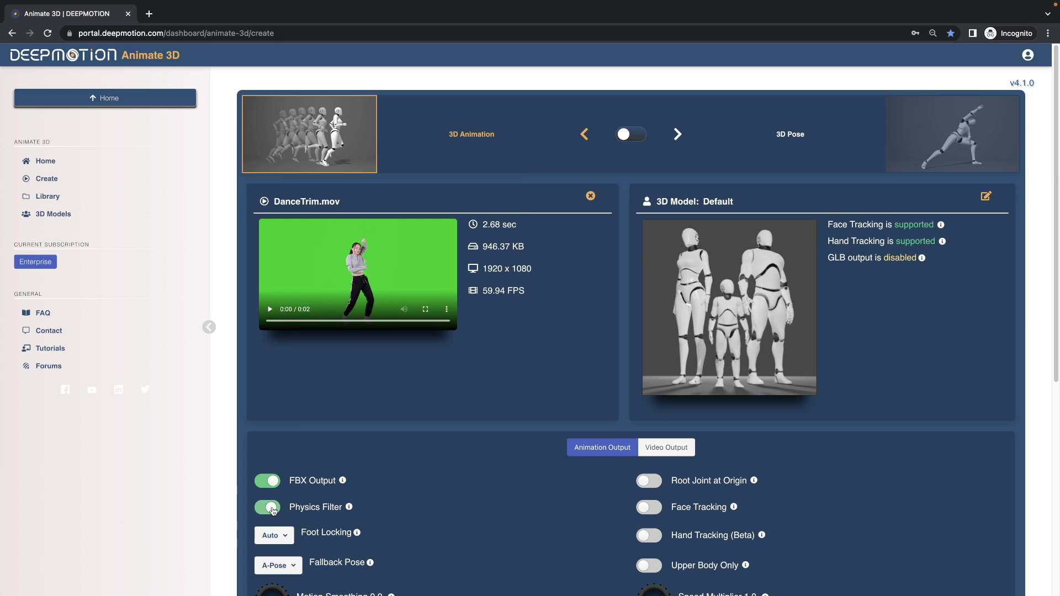
- Start the DanceTrim animation job with Hand Tracking enabled and Motion Smoothing set to 0.3
scroll(421, 480, down, 2)
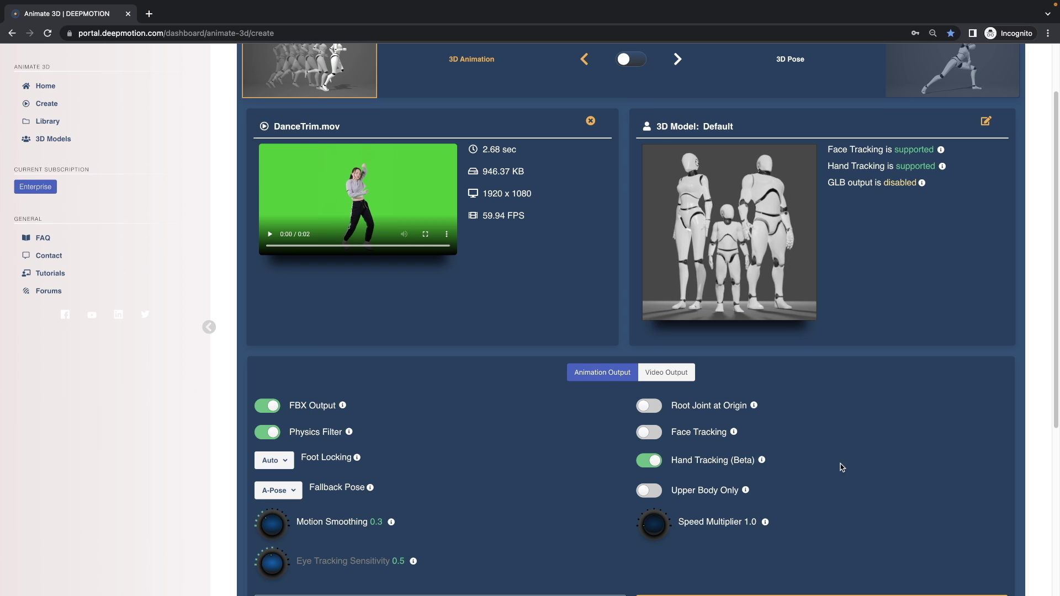
scroll(841, 470, down, 1)
scroll(842, 469, down, 1)
click(853, 568)
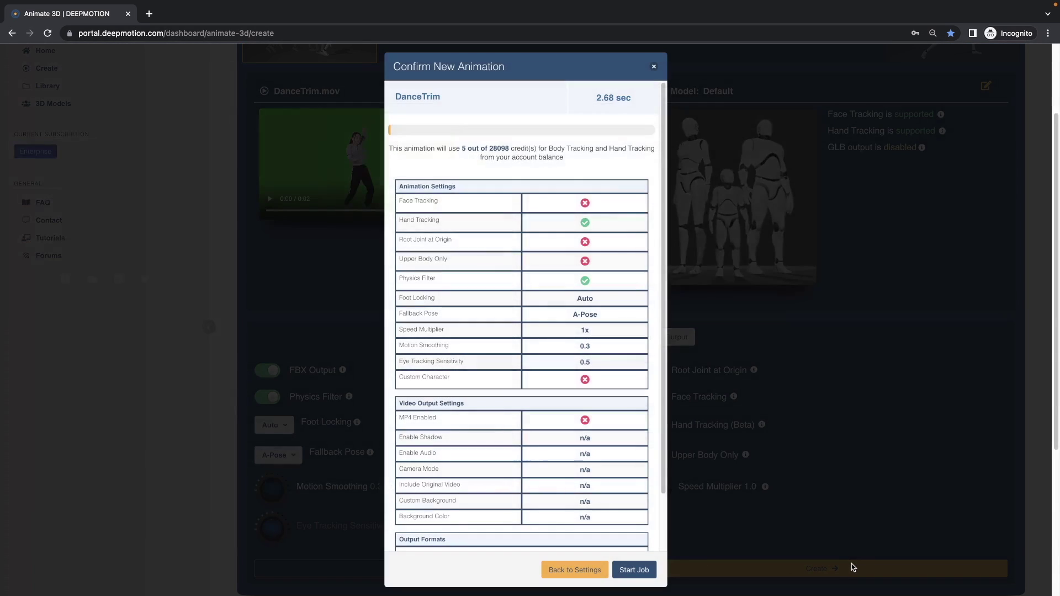
click(637, 571)
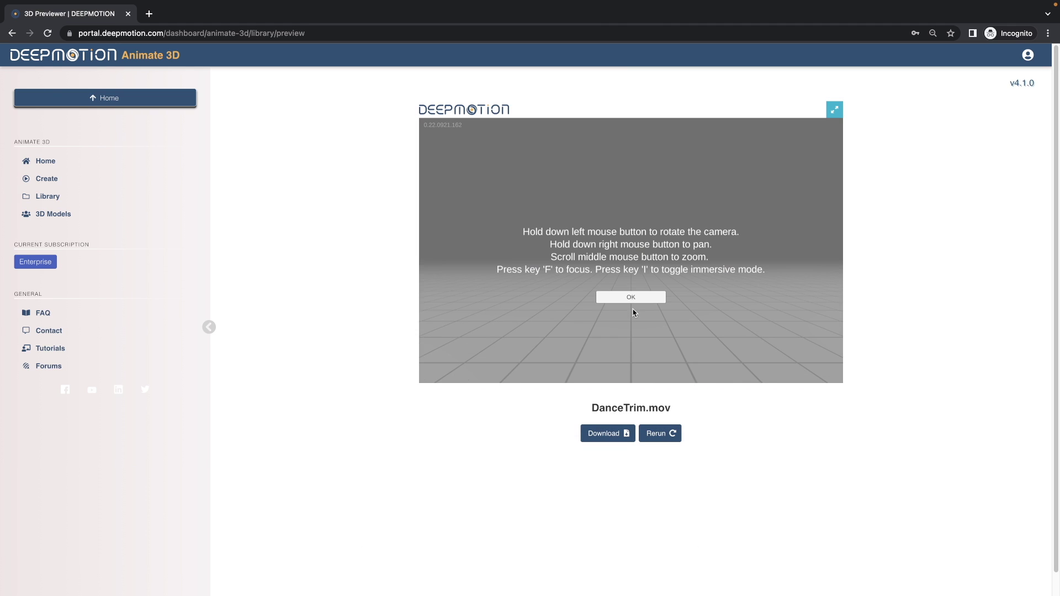
- Show the DanceTrim.mov animation preview in full screen and pause its playback
click(644, 301)
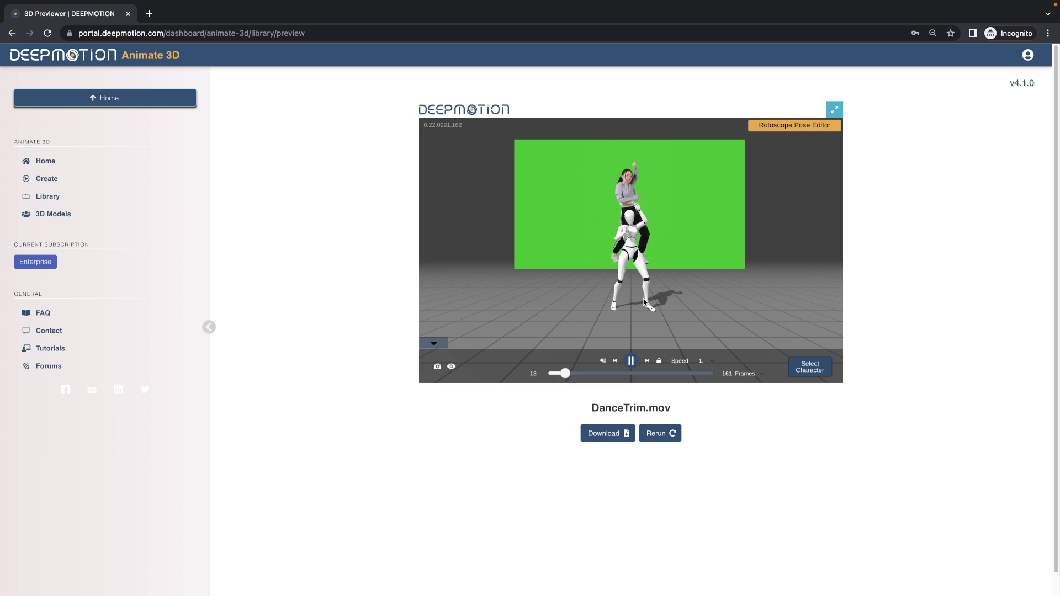
click(834, 110)
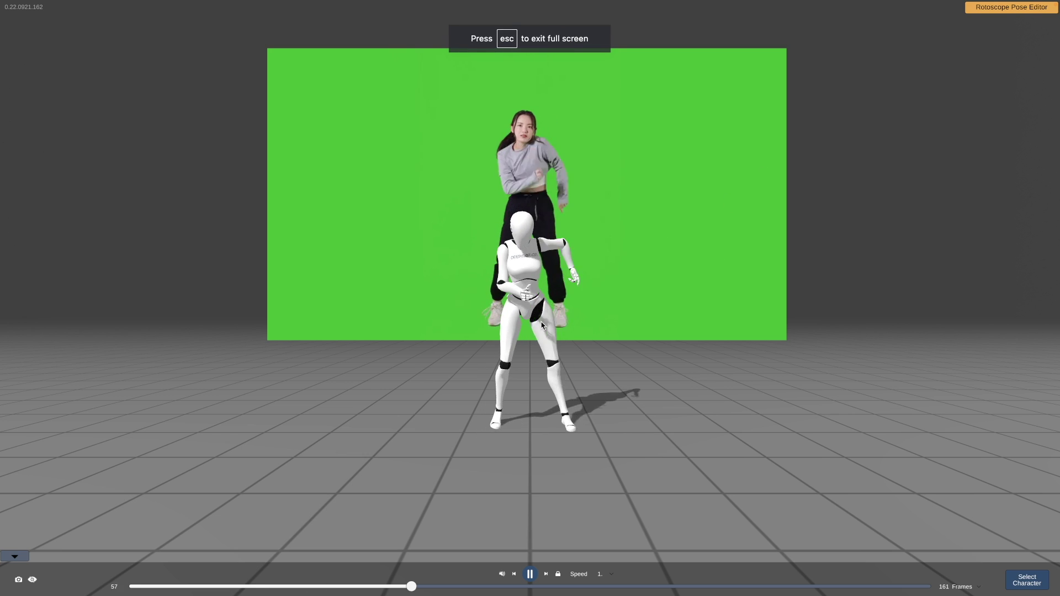
click(531, 575)
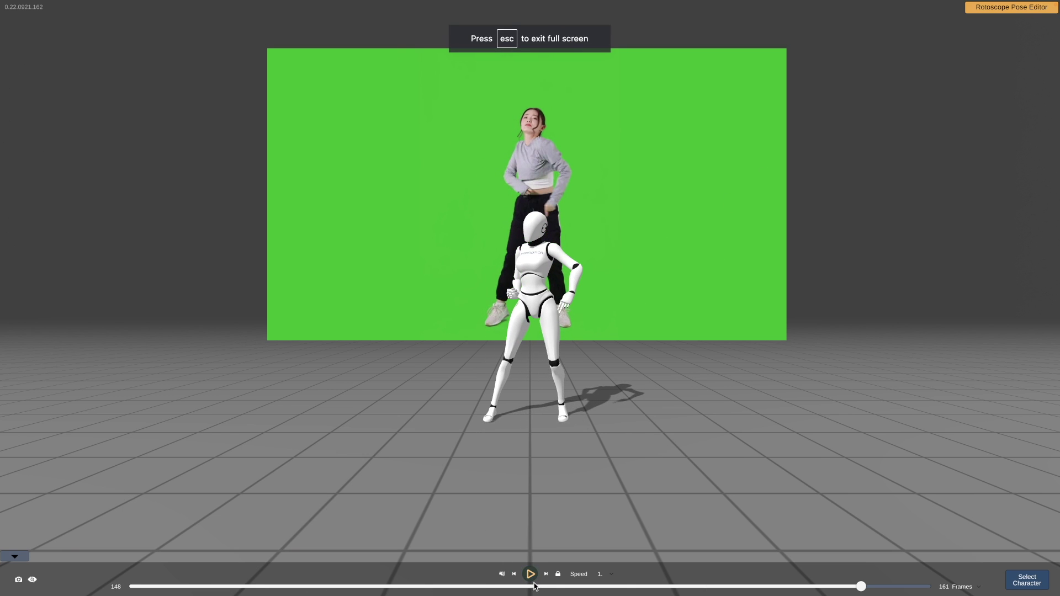
- Scrub through the animation and view the character from the side and front to examine the raised arm's motion
click(501, 587)
drag(500, 588, 560, 588)
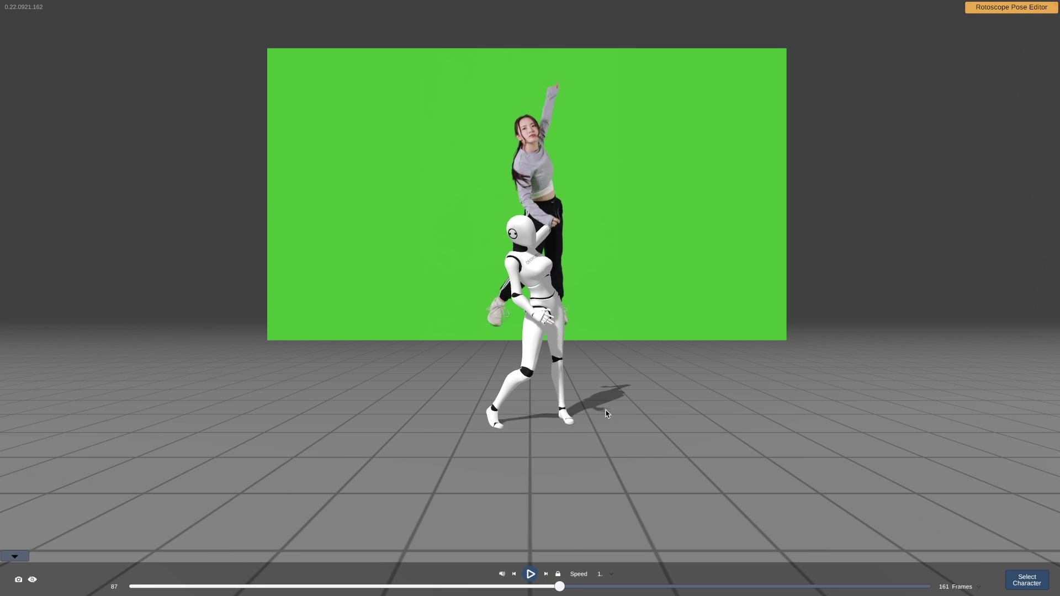
drag(605, 414, 500, 485)
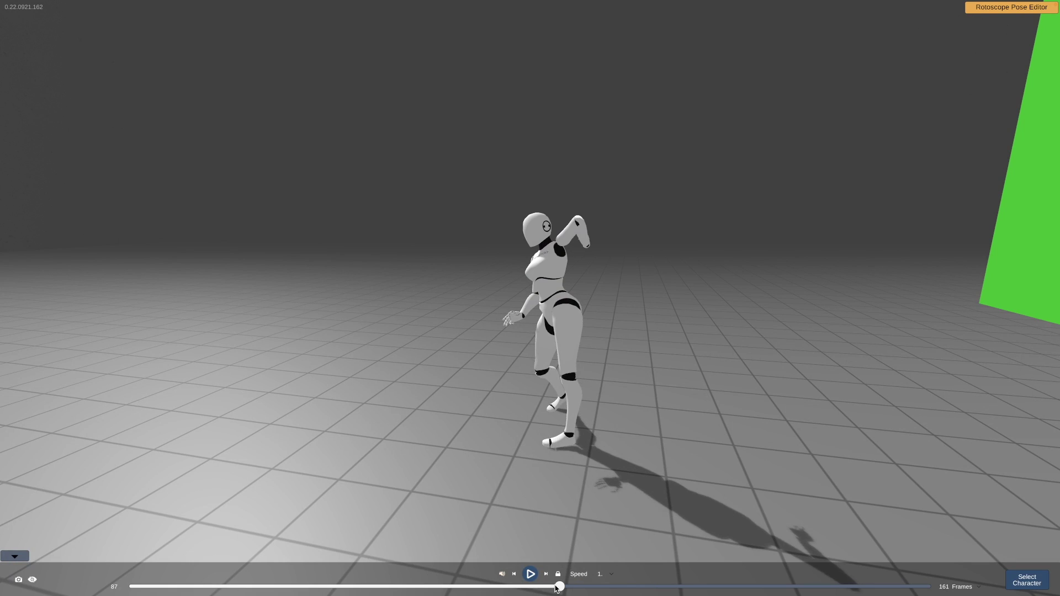
drag(556, 589, 672, 571)
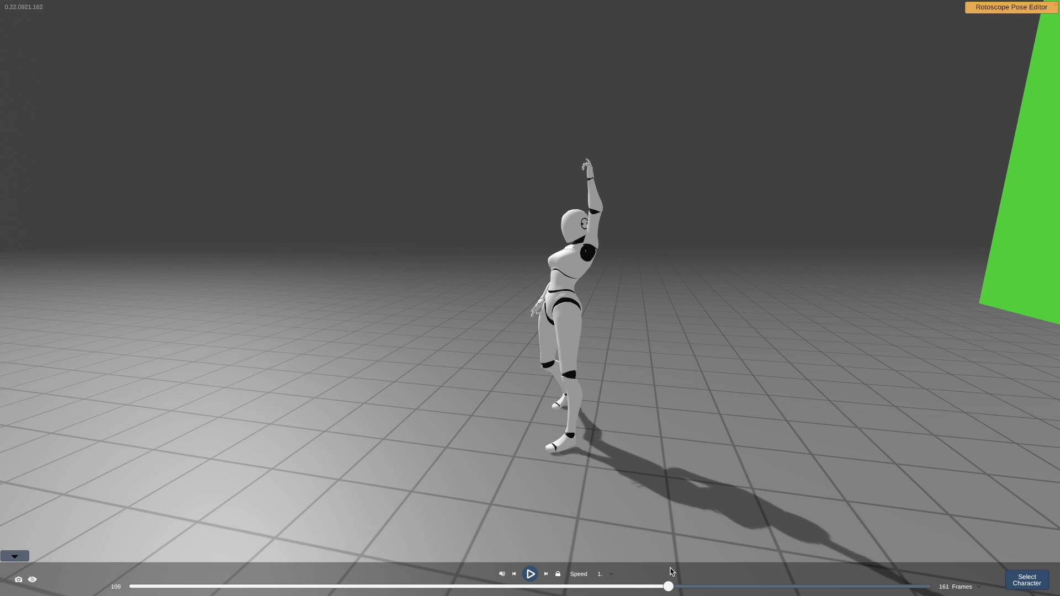
drag(671, 571, 481, 594)
drag(481, 442, 571, 444)
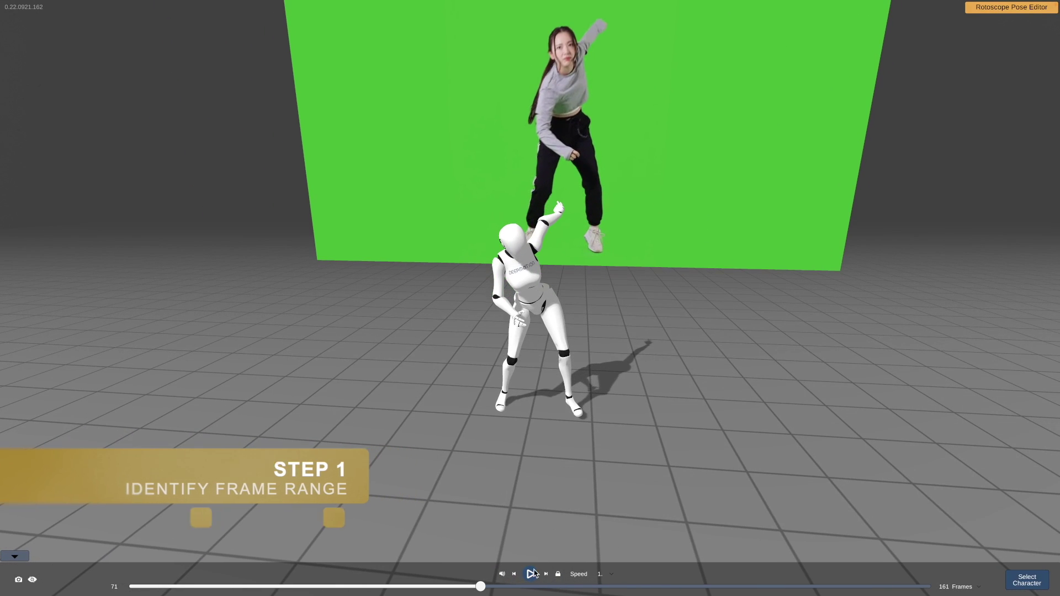
- Move the preview to frame 68 and enter the Rotoscope Pose Editor
drag(484, 587, 469, 589)
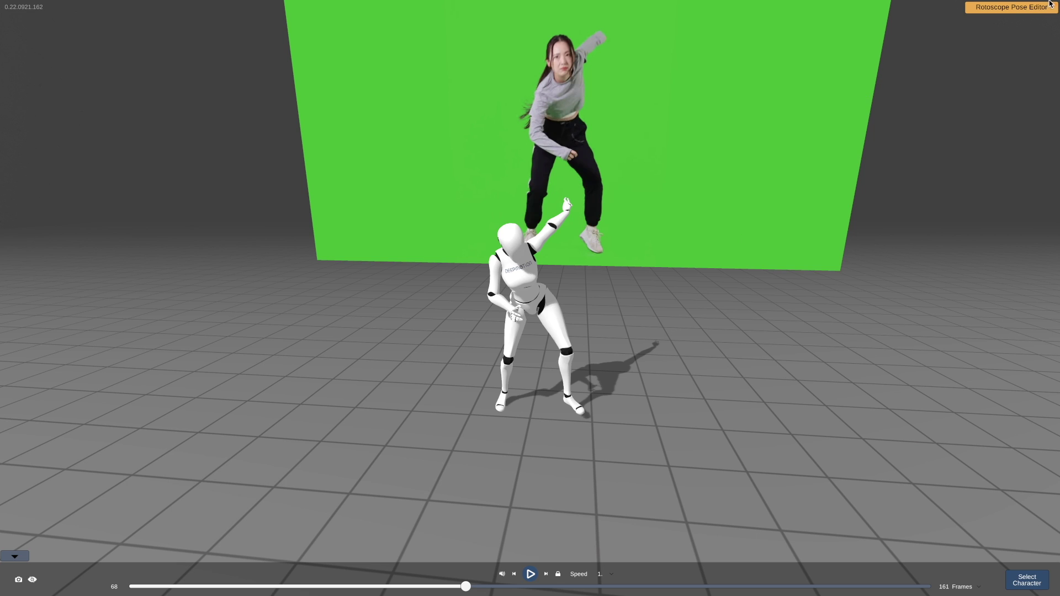
scroll(926, 200, down, 3)
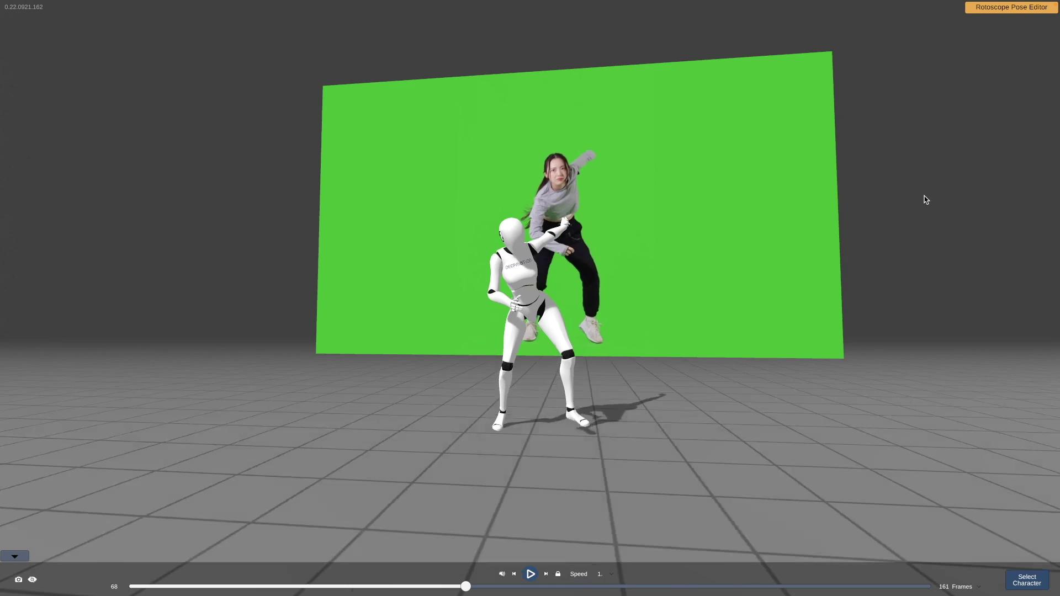
click(1028, 9)
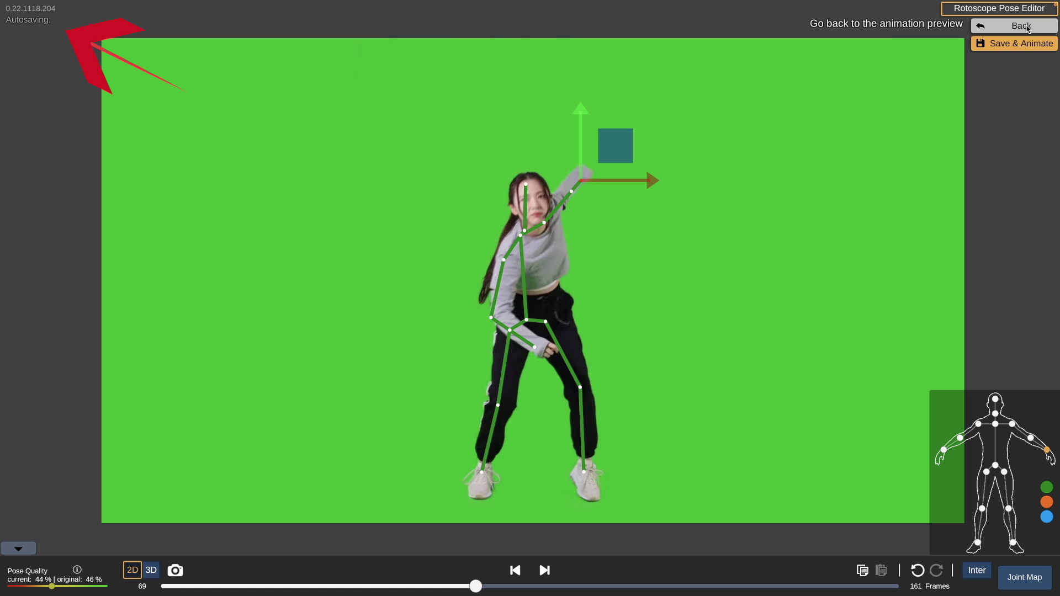
- Return to the animation preview and reopen the Rotoscope Pose Editor
click(1021, 25)
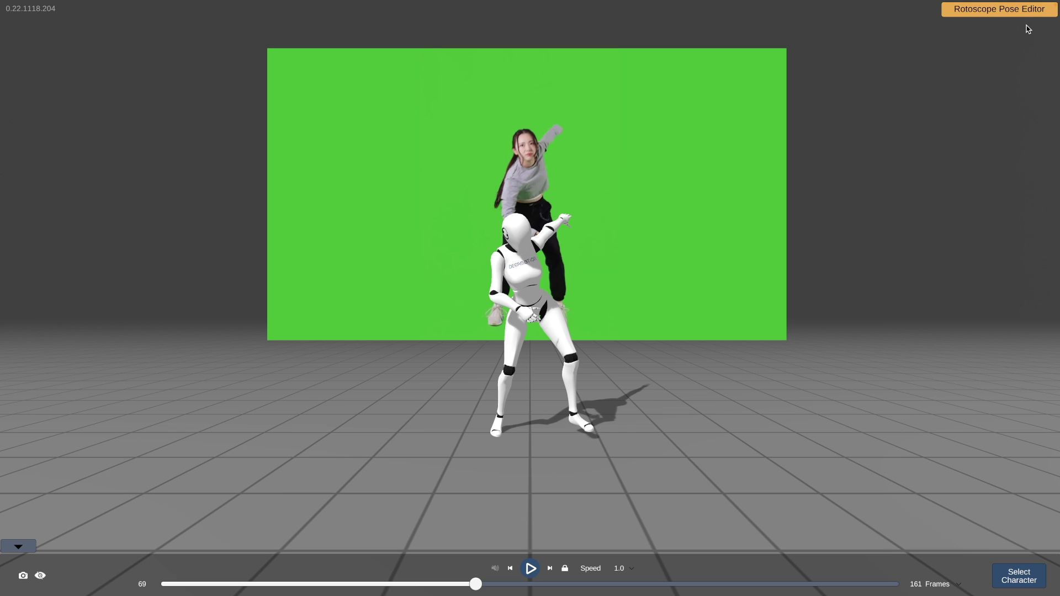
click(1026, 12)
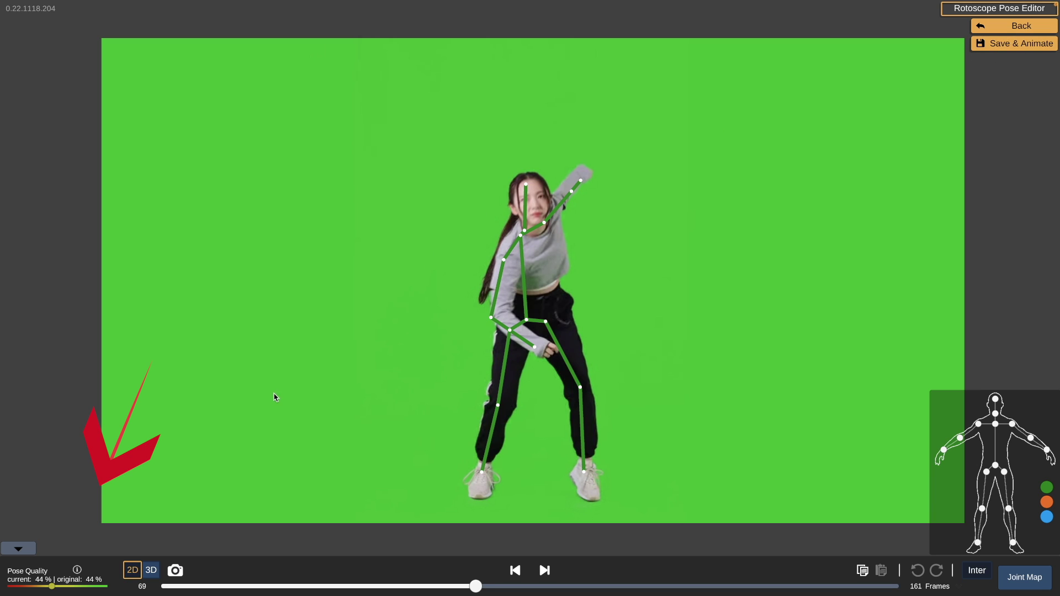
mouse_move(80, 572)
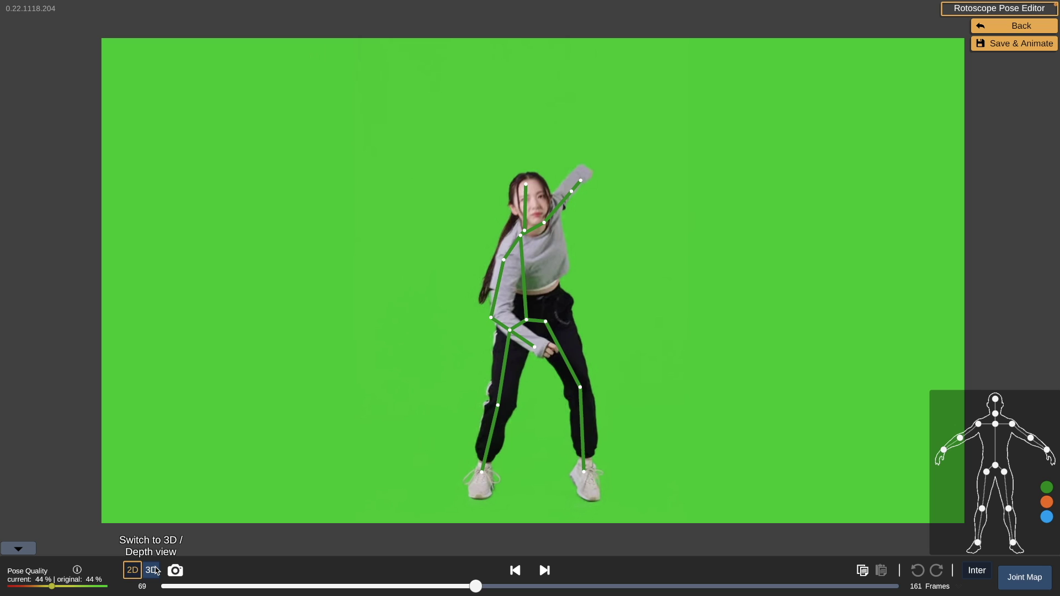
- Examine the pose skeleton's depth from both sides in the 3D view, and return to the 2D view
click(151, 571)
drag(602, 287, 571, 279)
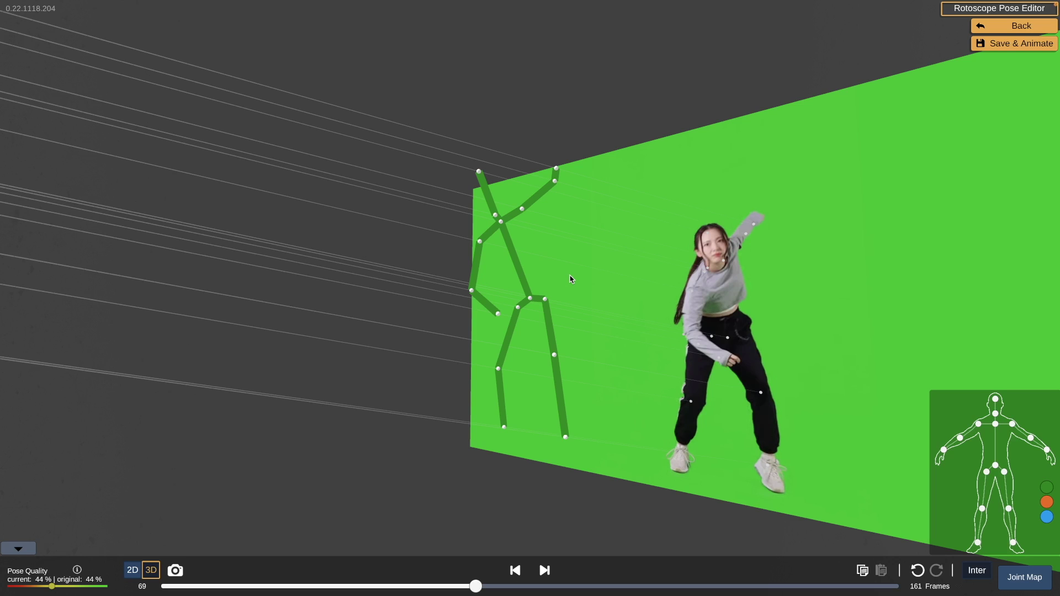
drag(569, 275, 615, 292)
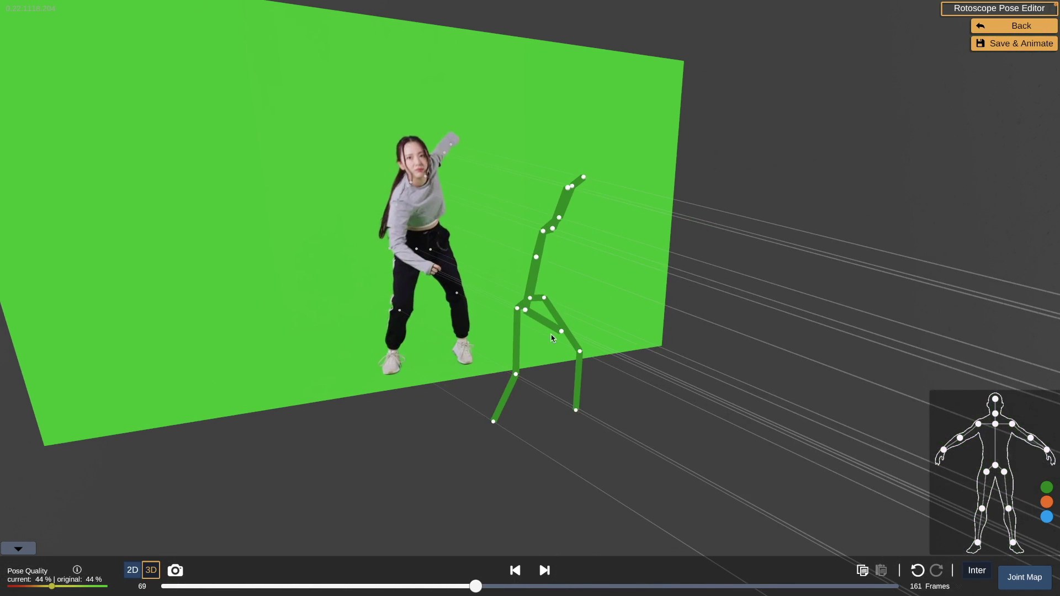
click(135, 571)
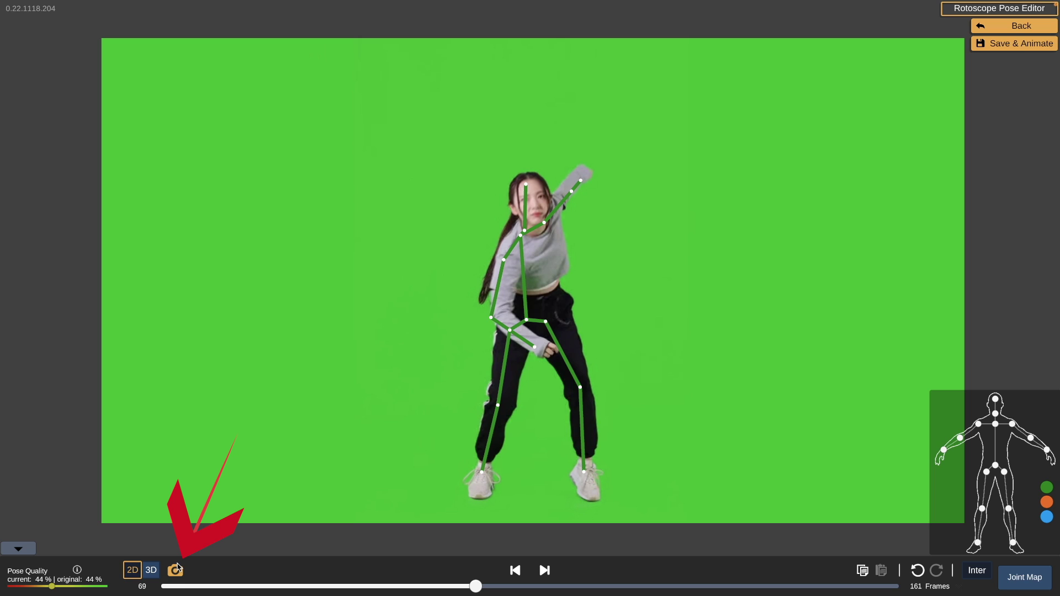
- Move the 3D view away from the skeleton and reset the camera
click(151, 570)
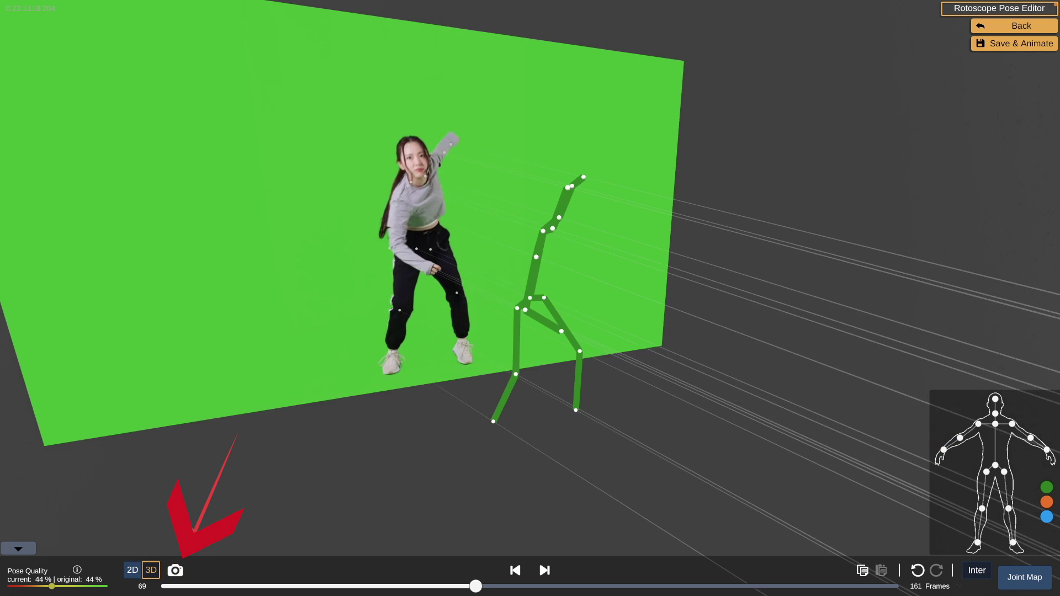
drag(193, 529, 202, 516)
middle_drag(202, 516, 194, 341)
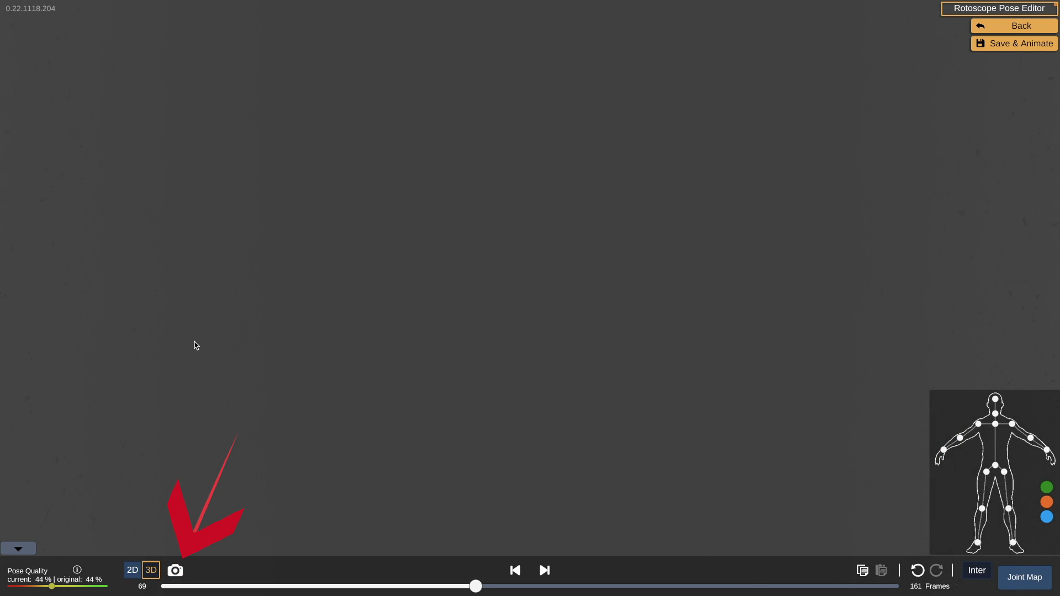
click(177, 573)
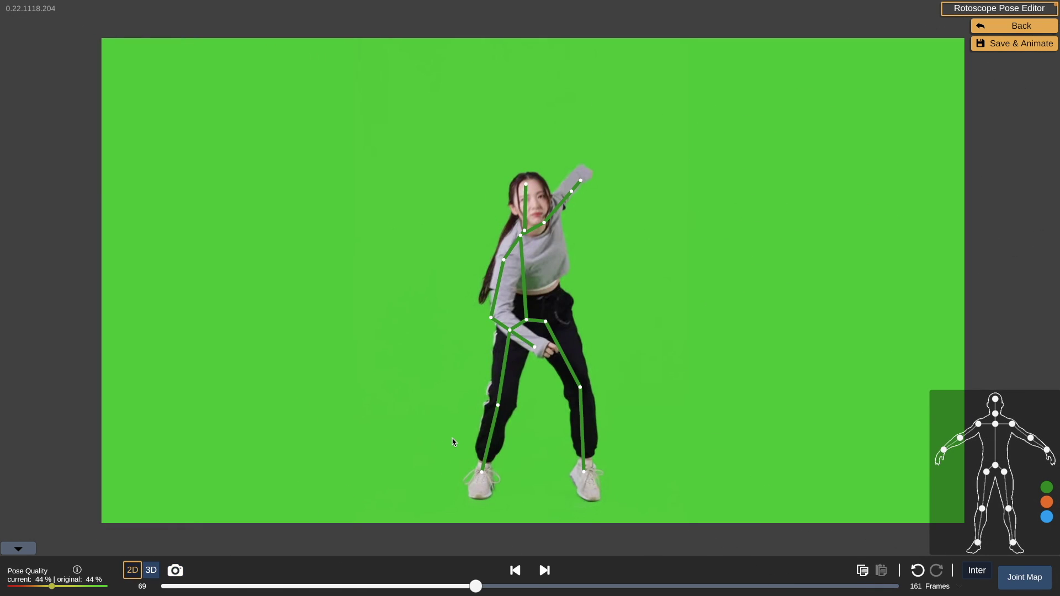
- Step back to frame 68 and forward to frame 69, and undo and redo the frame paste
click(515, 571)
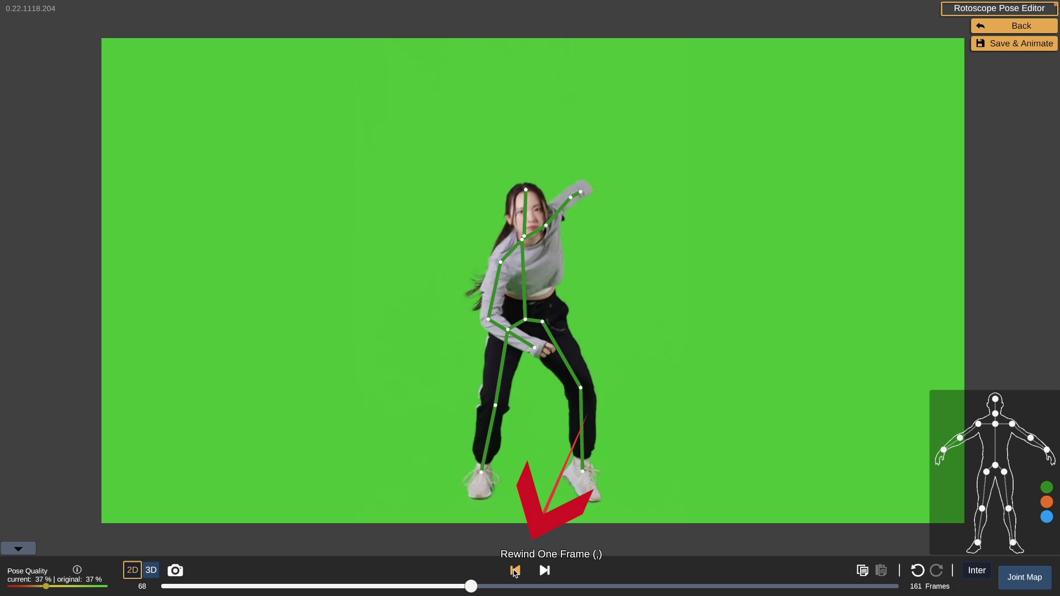
click(544, 571)
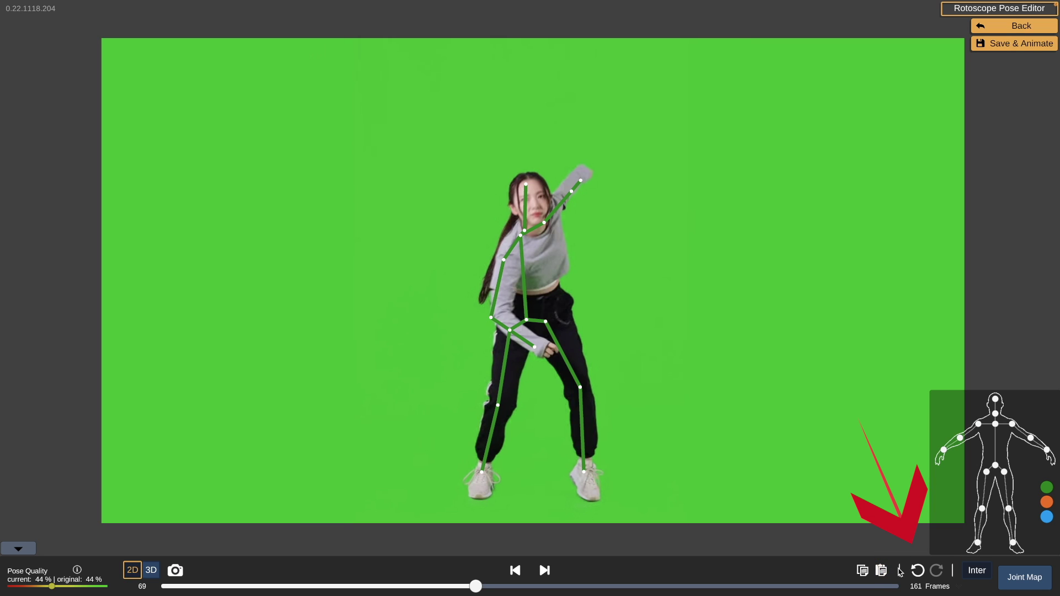
click(916, 571)
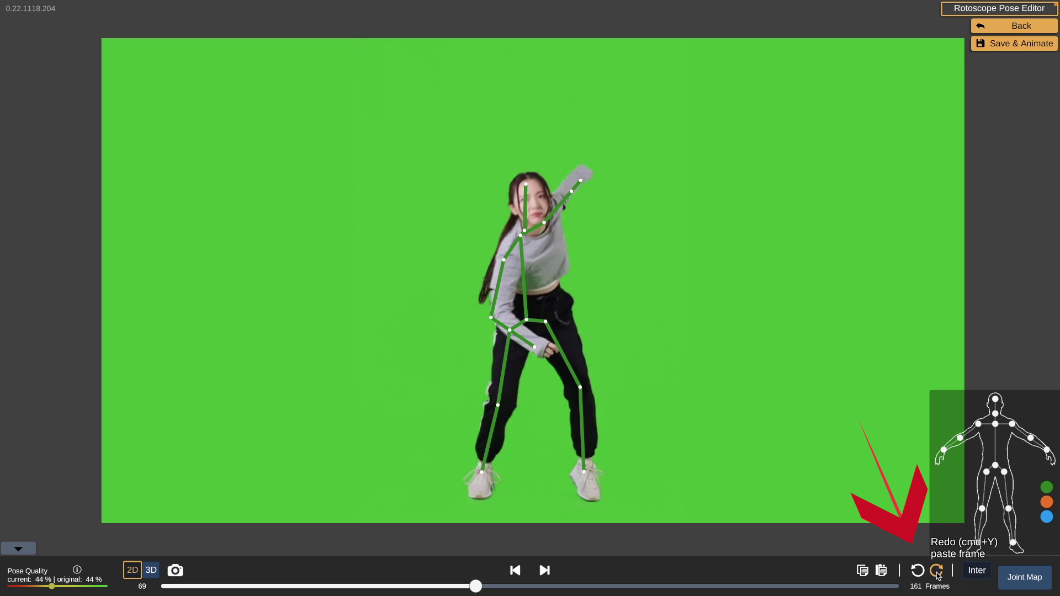
click(937, 572)
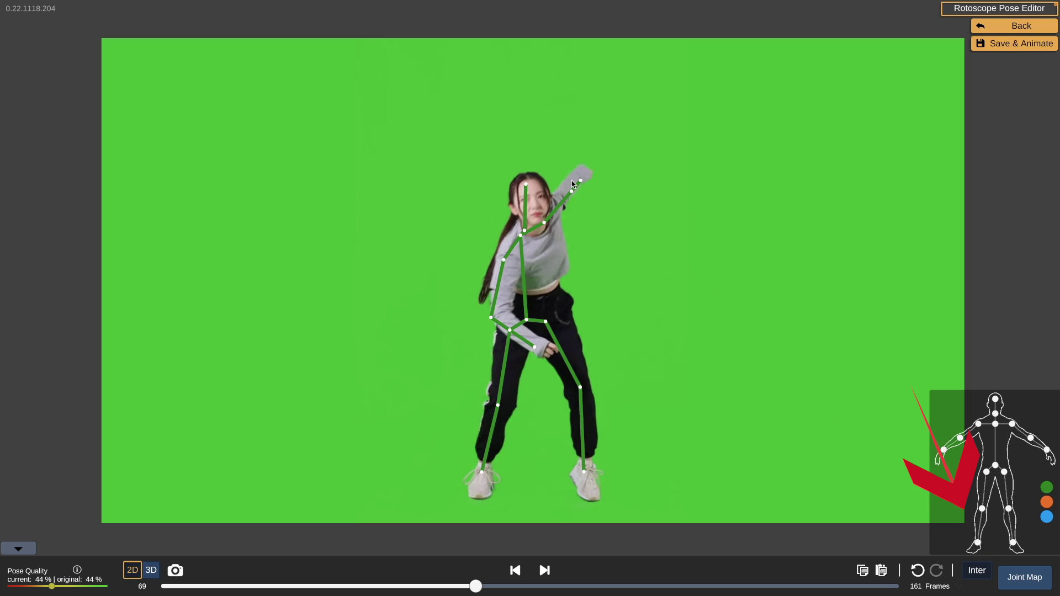
- Raise the left wrist joint slightly on the performer's arm in frame 69 and begin interpolation setup for its position from that frame
click(581, 182)
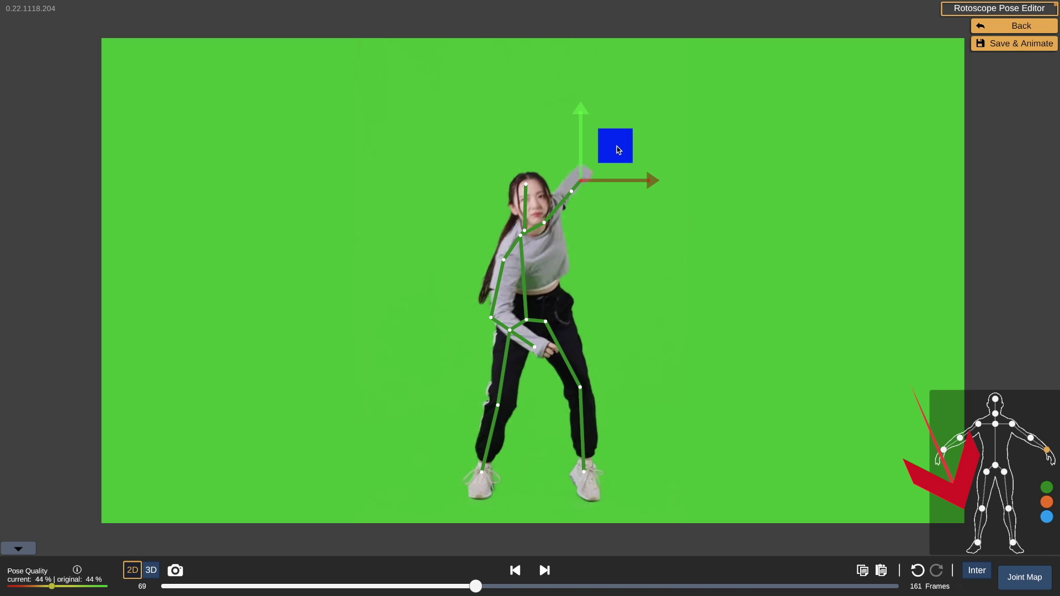
drag(618, 150, 619, 145)
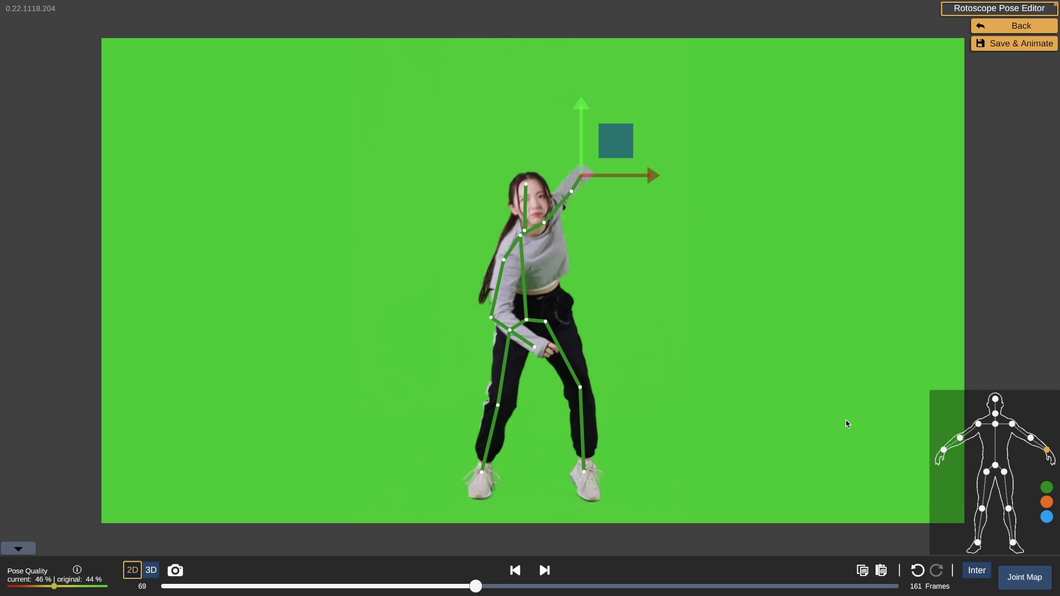
click(978, 574)
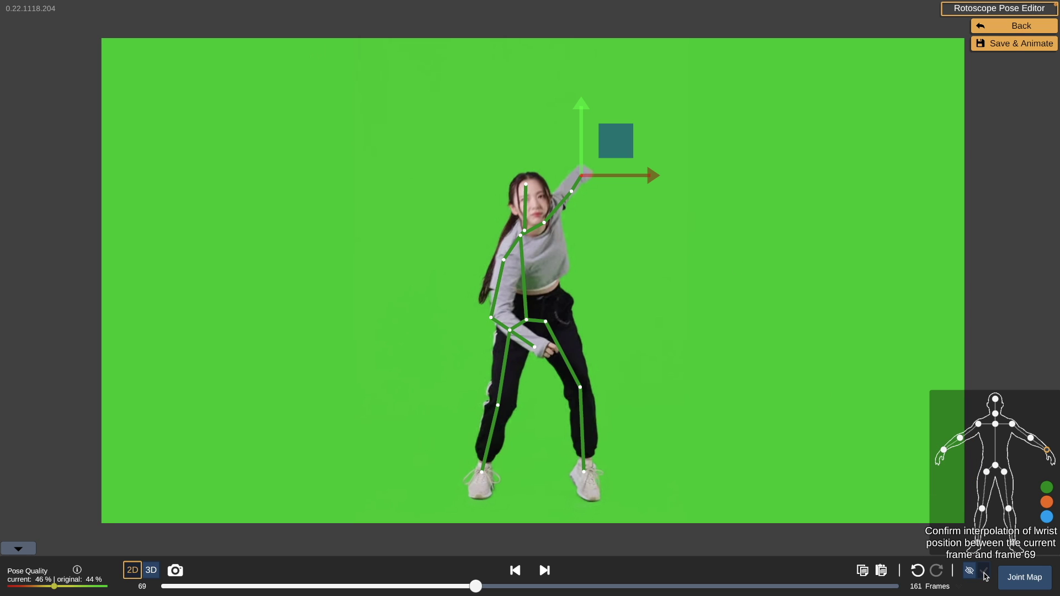
click(985, 572)
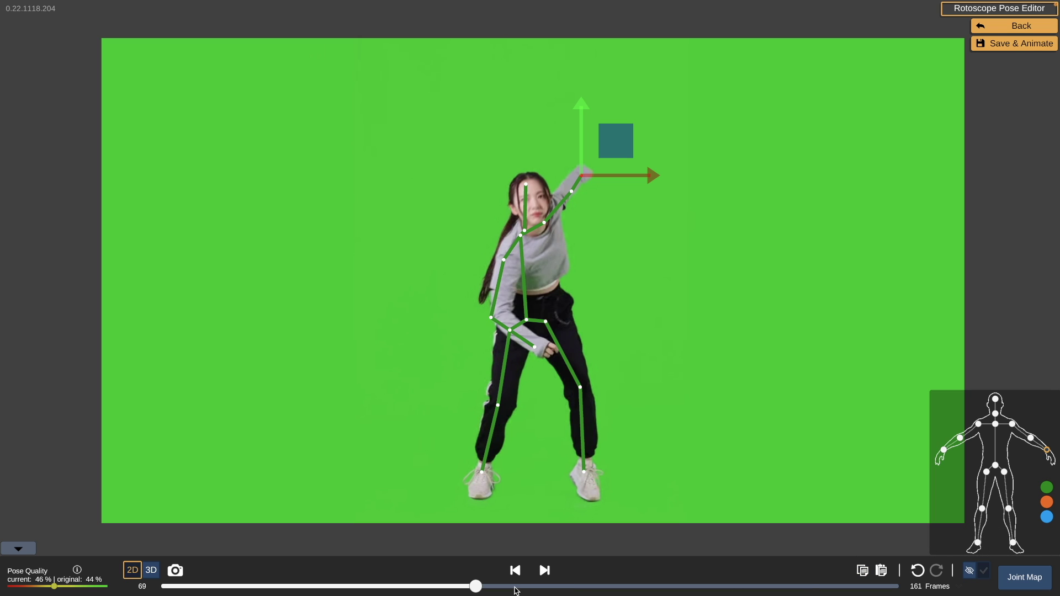
- Raise the left wrist joint along the performer's arm in frame 77, finish the interpolation, and return to frame 69
click(513, 586)
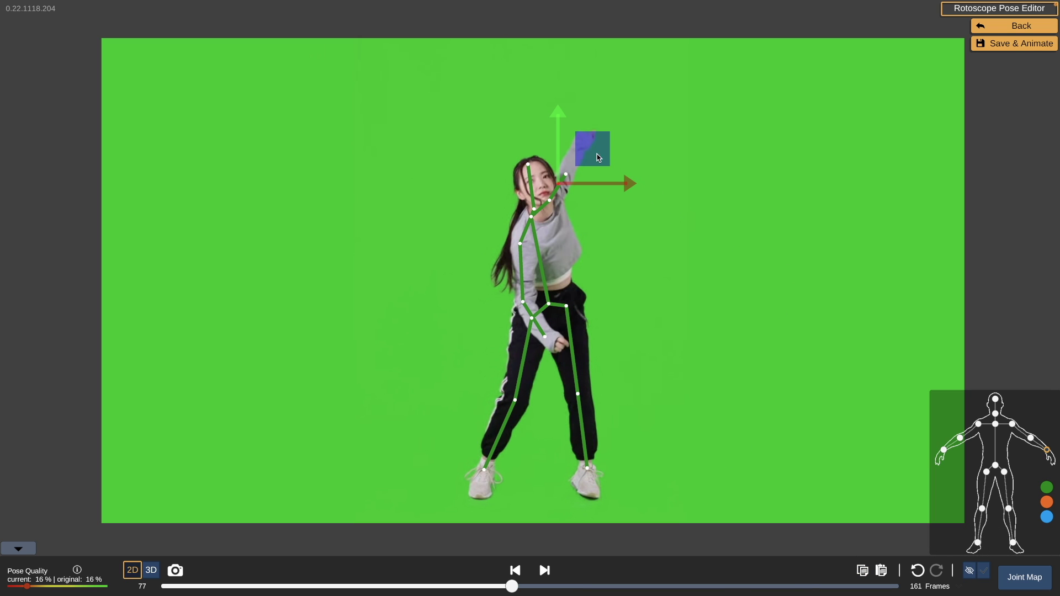
drag(589, 155, 609, 121)
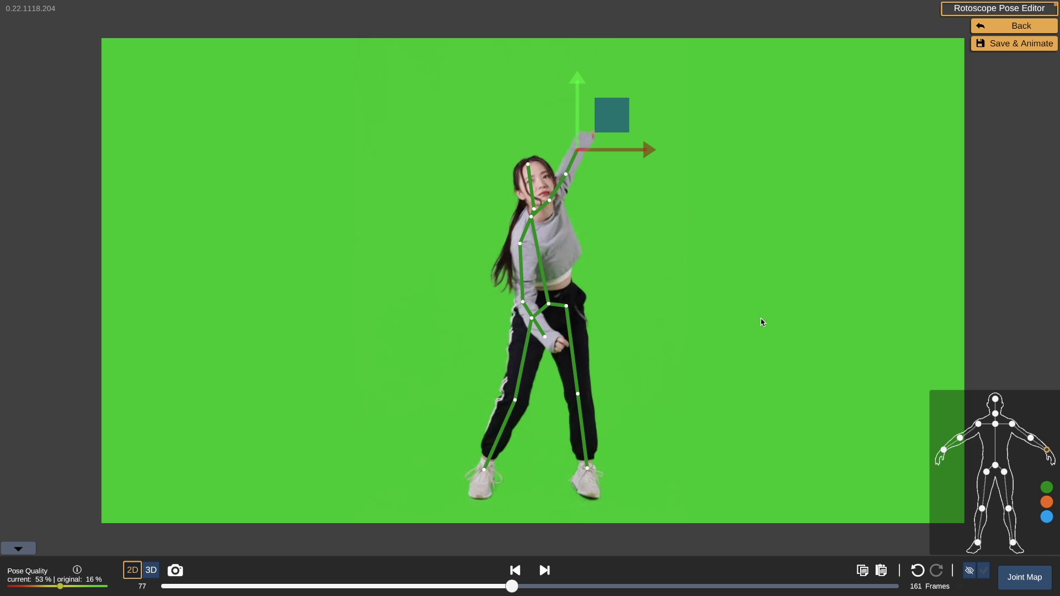
click(988, 575)
drag(515, 589, 464, 590)
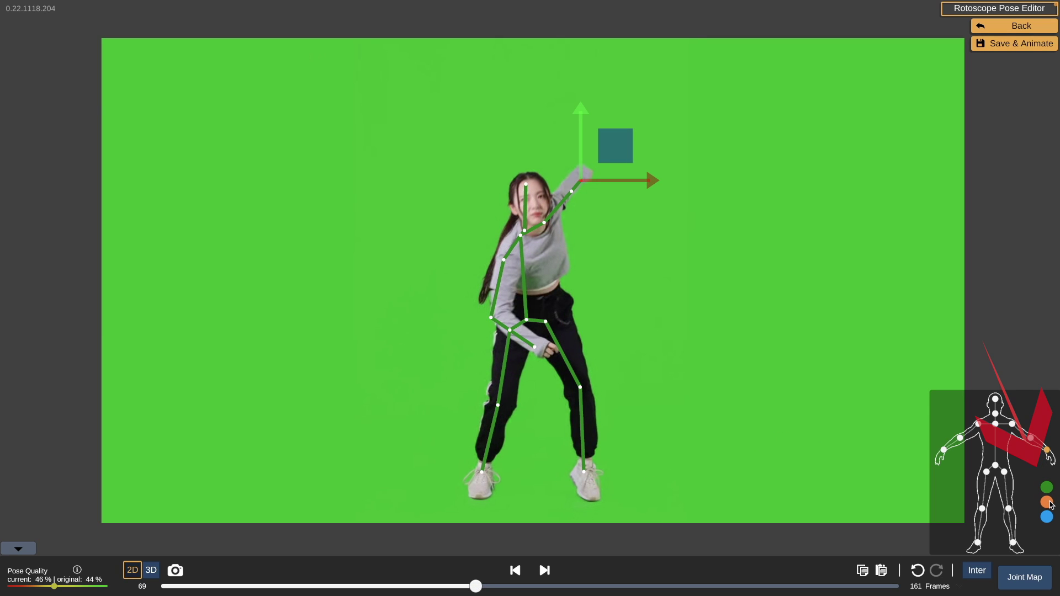
- Switch the pose skeleton's colour to orange and blue, and restore green
click(1047, 502)
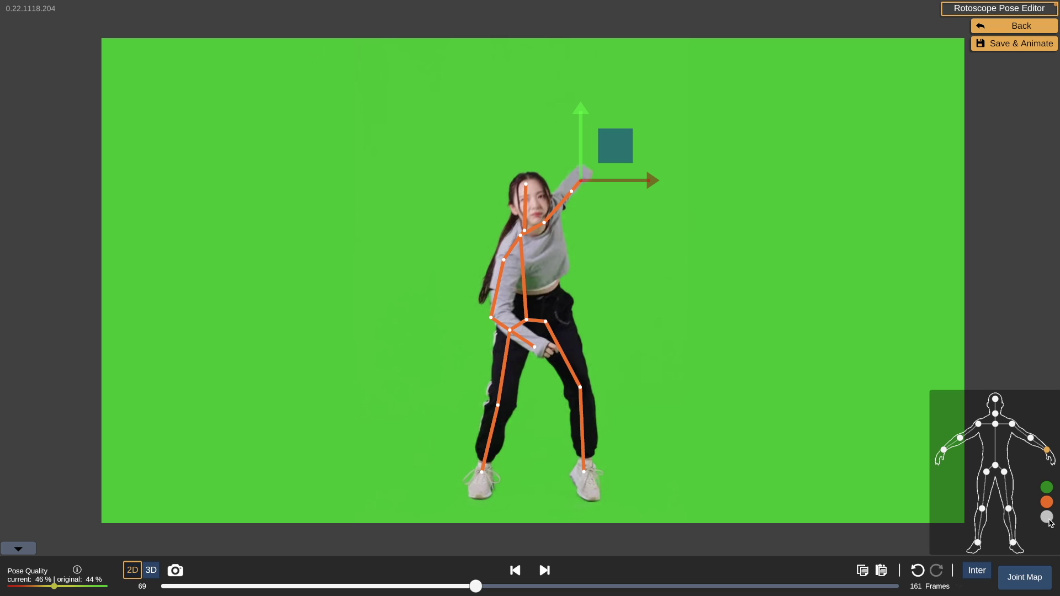
click(1048, 518)
click(1047, 502)
click(1048, 488)
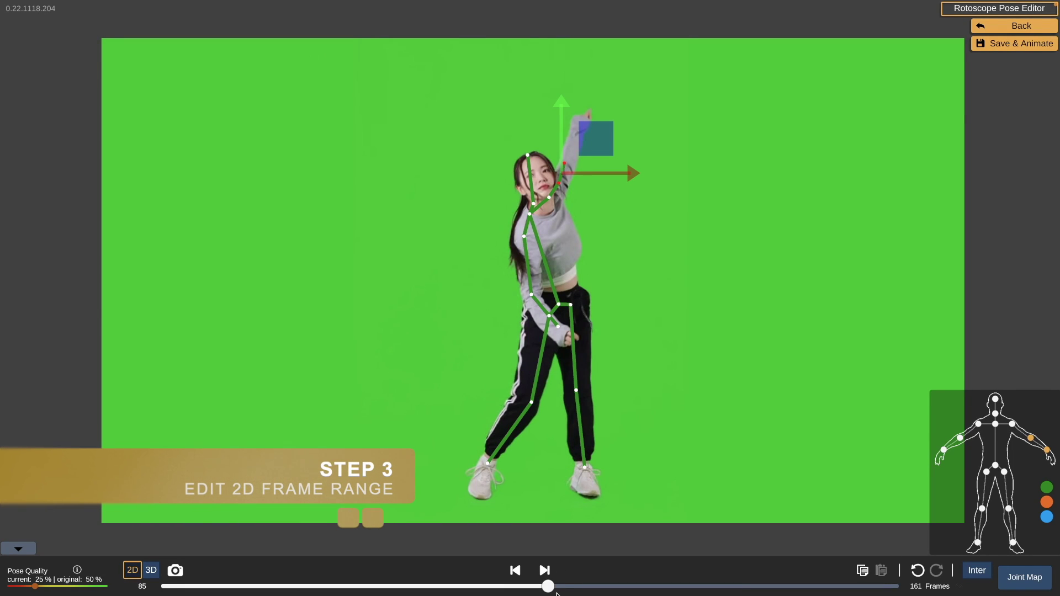
- Move the left wrist and left elbow joints onto the performer's raised arm in frame 64
drag(548, 586, 454, 593)
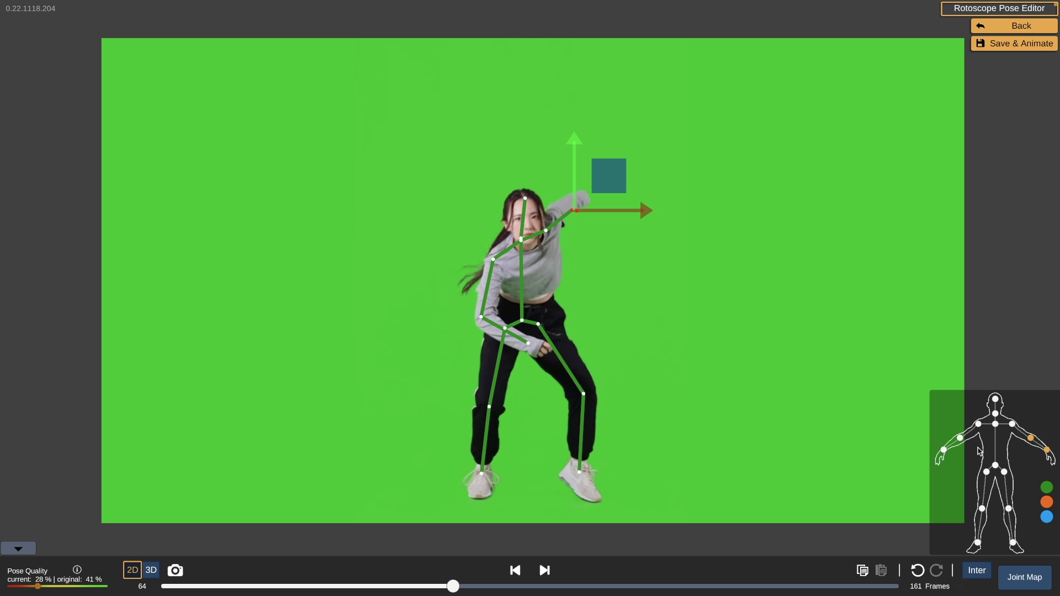
click(1047, 451)
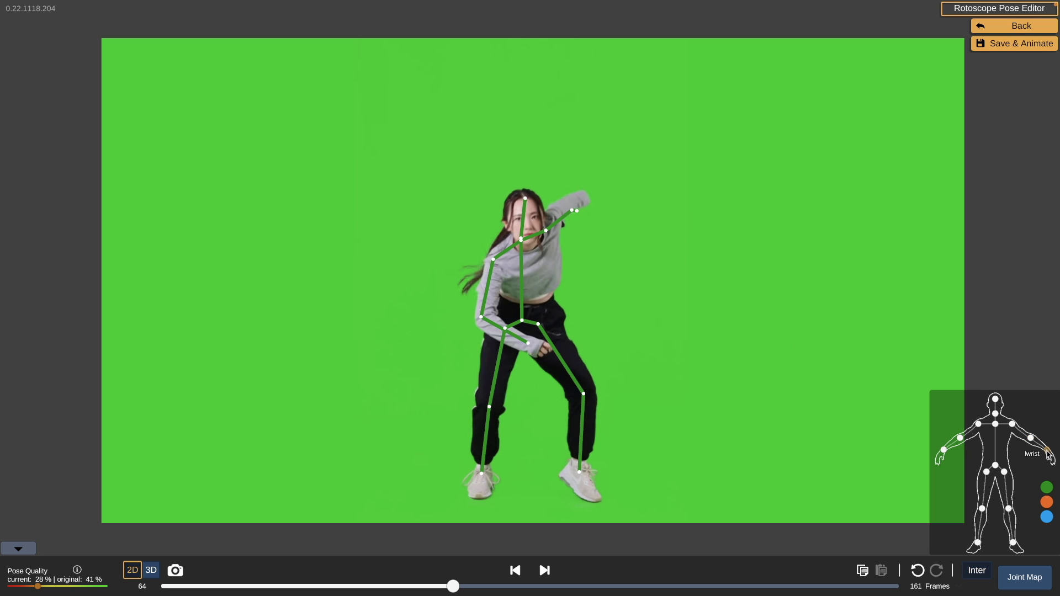
click(577, 211)
drag(601, 197, 604, 179)
click(572, 212)
mouse_move(454, 587)
mouse_down()
mouse_move(438, 587)
mouse_move(500, 589)
mouse_move(605, 551)
mouse_move(574, 568)
mouse_move(454, 589)
mouse_up()
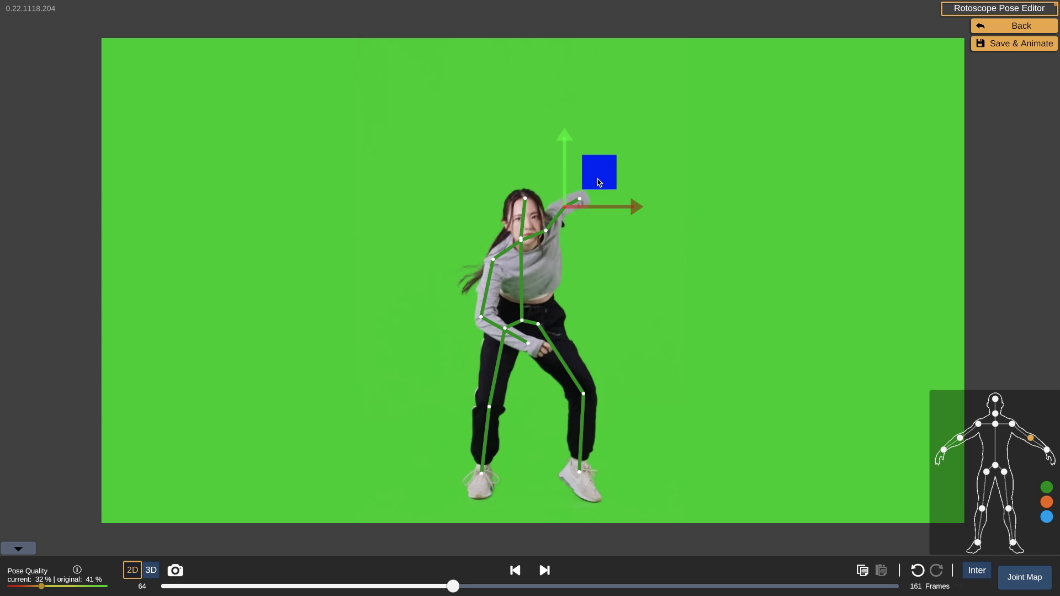
drag(597, 178, 598, 177)
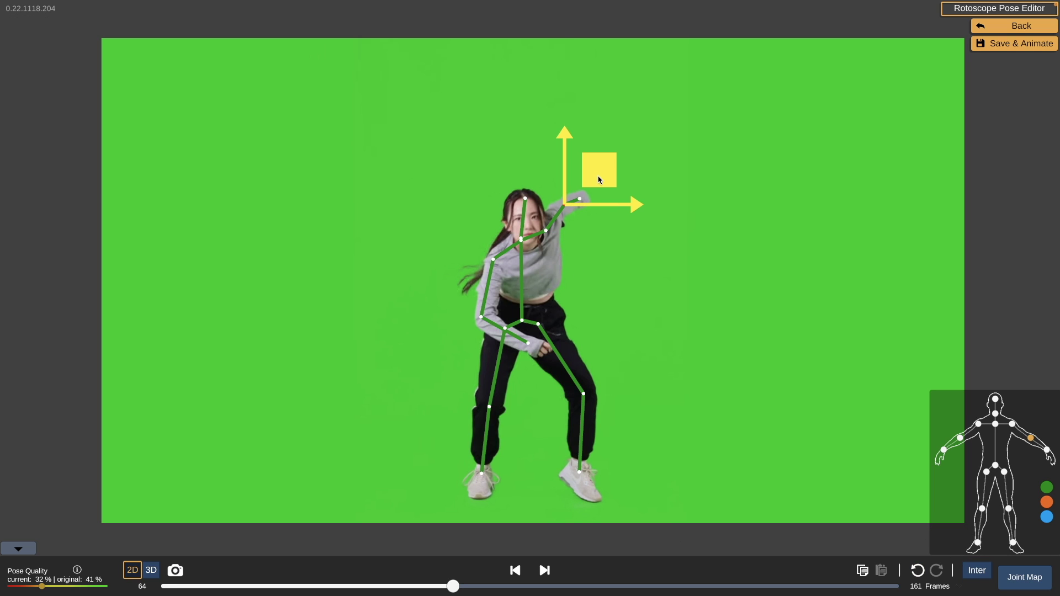
drag(599, 180, 599, 180)
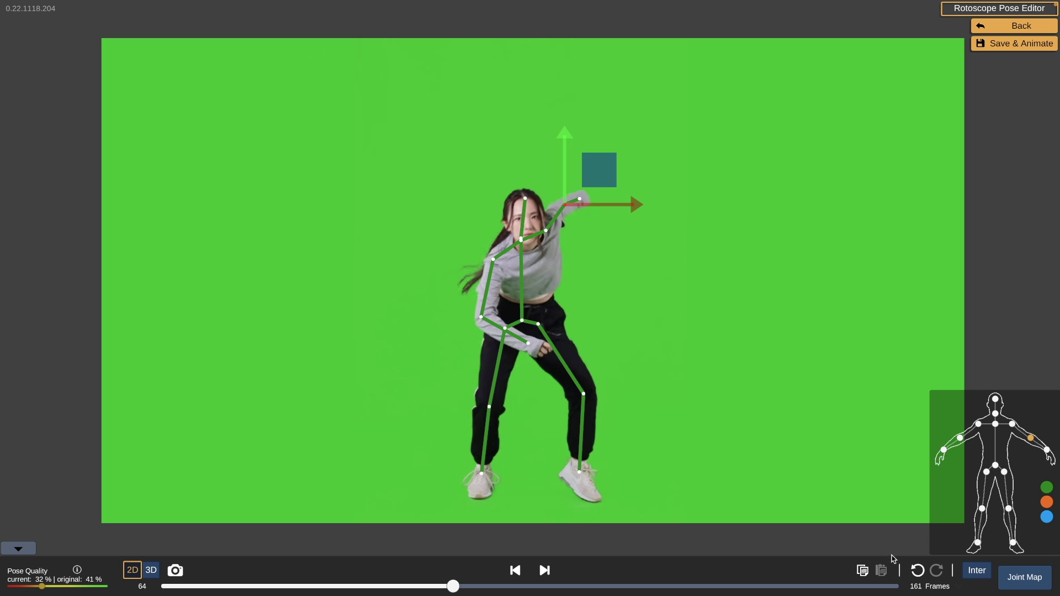
- Interpolate the left elbow position from frame 64 to frame 97, matching the raised arm at the end frame, and return to frame 64
click(976, 570)
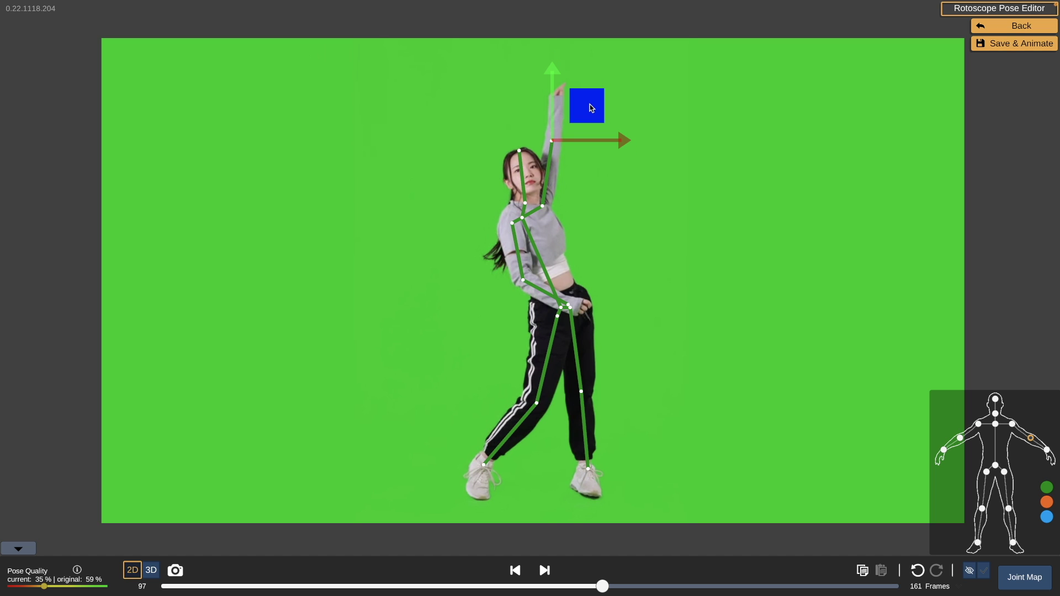
click(986, 574)
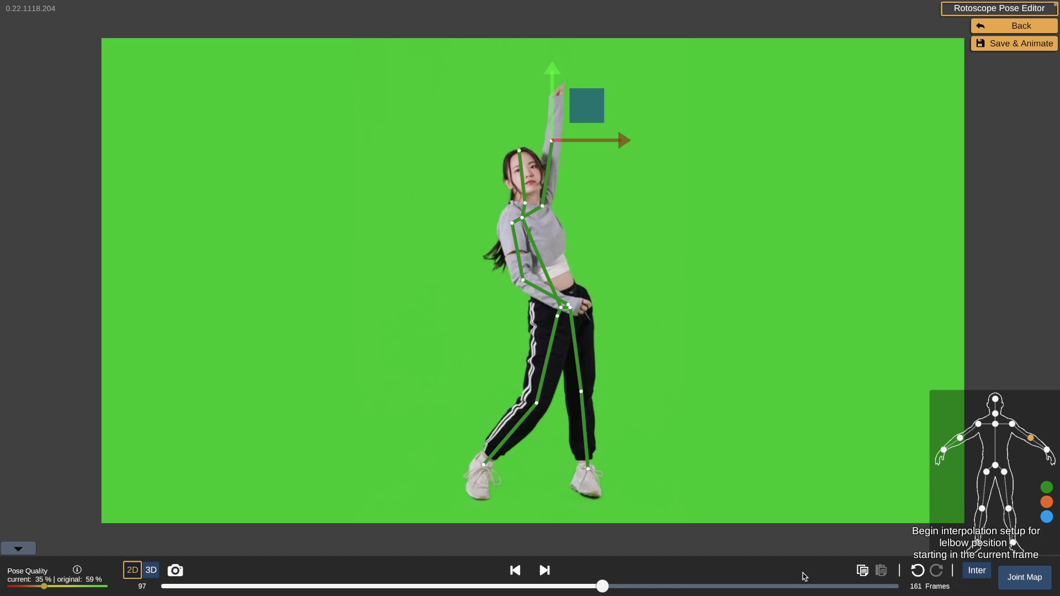
drag(603, 586, 453, 592)
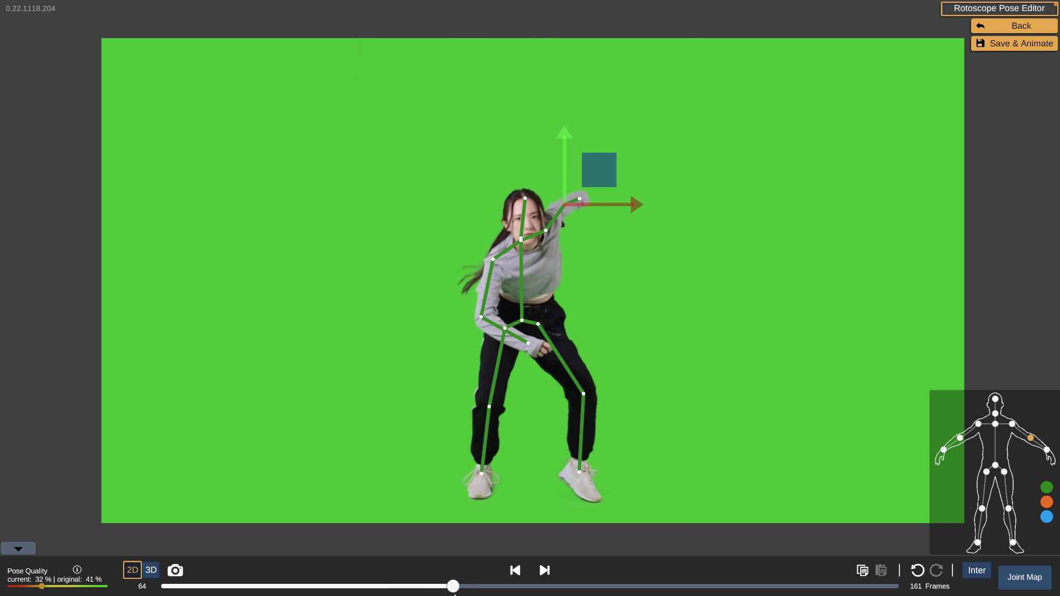
- Adjust the left wrist in frame 64 and interpolate its position to frame 104, raising it to the performer's wrist there
click(580, 199)
drag(615, 163, 617, 162)
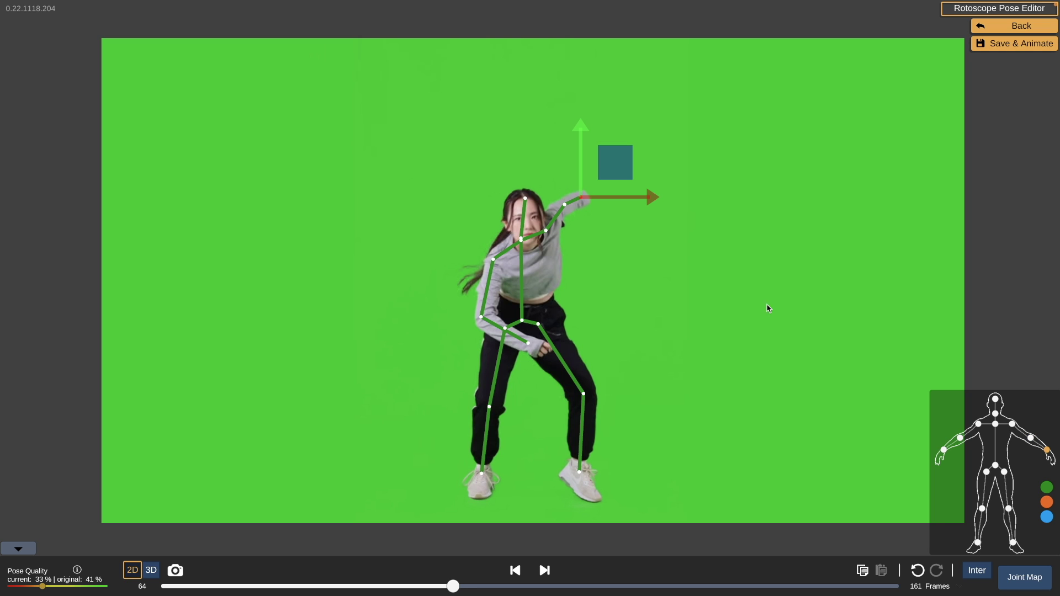
click(976, 570)
drag(455, 590, 584, 587)
drag(592, 523, 634, 499)
drag(582, 101, 581, 67)
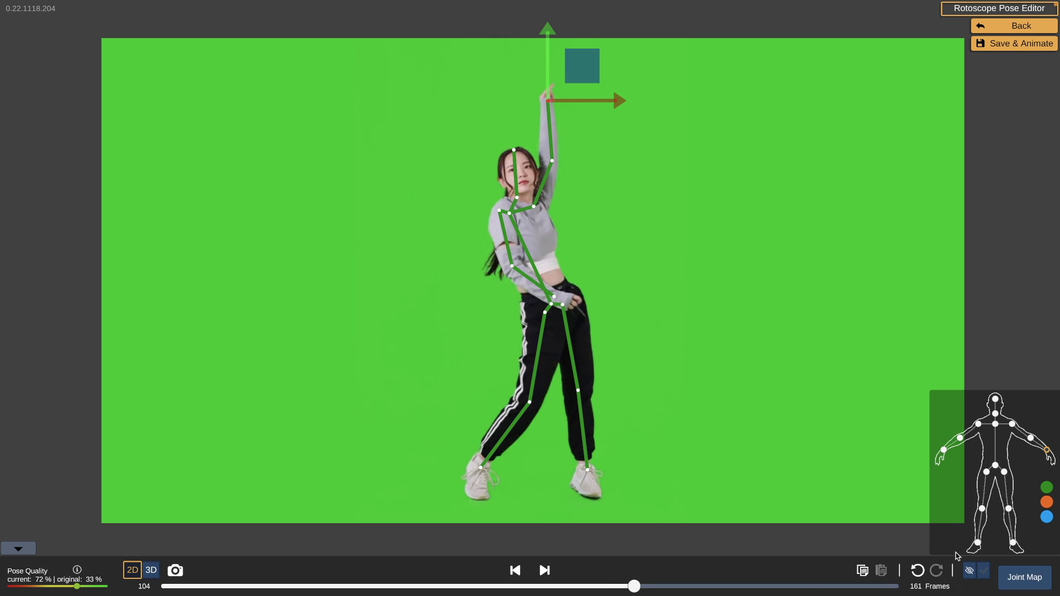
click(984, 570)
- Raise the left elbow and left wrist joints along the upright arm in frame 100
mouse_move(633, 586)
mouse_down()
mouse_move(407, 587)
mouse_move(626, 586)
mouse_move(615, 586)
mouse_up()
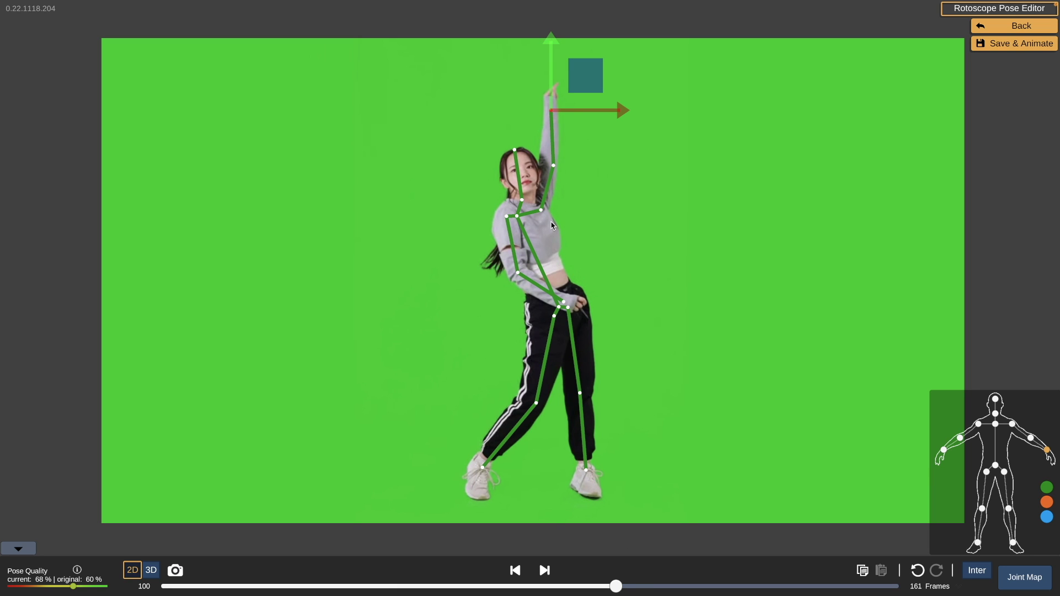
click(553, 165)
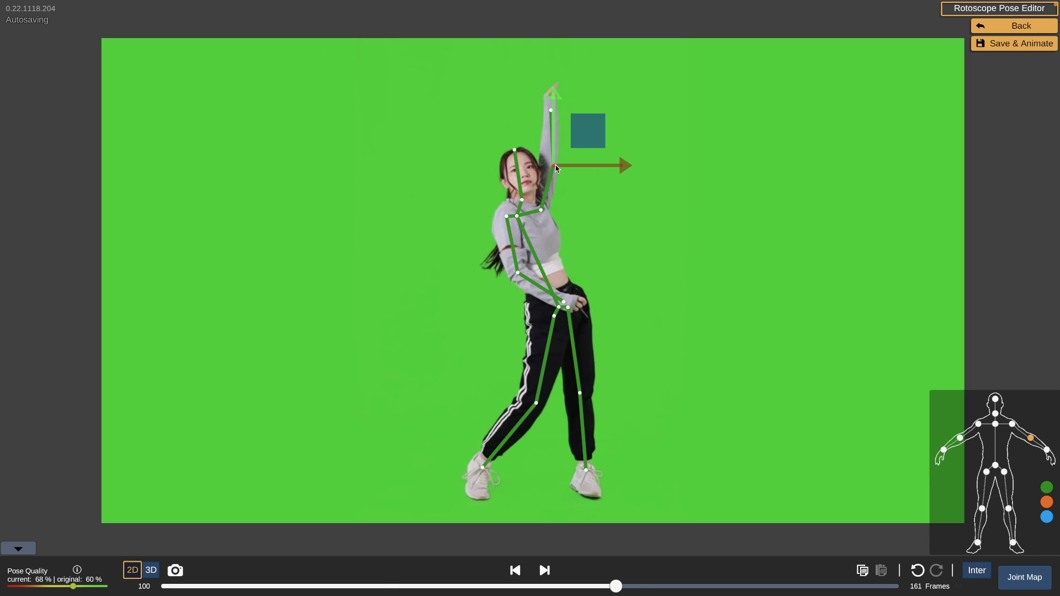
drag(581, 143, 580, 128)
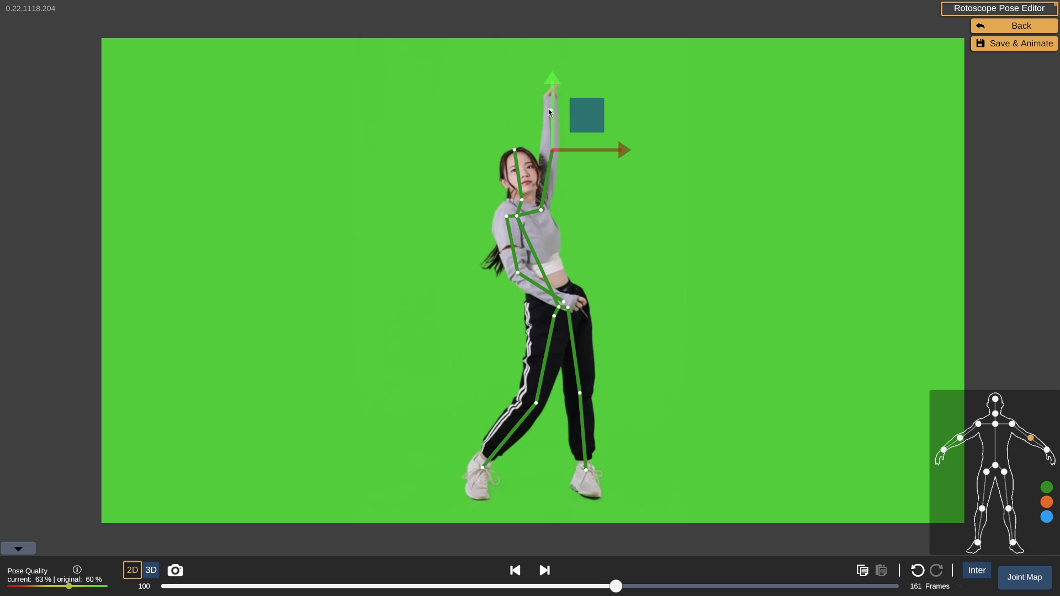
click(549, 110)
drag(583, 84, 582, 74)
- Select the left elbow and wrist joints together and move them up along the performer's arm in frame 76
shift+click(552, 149)
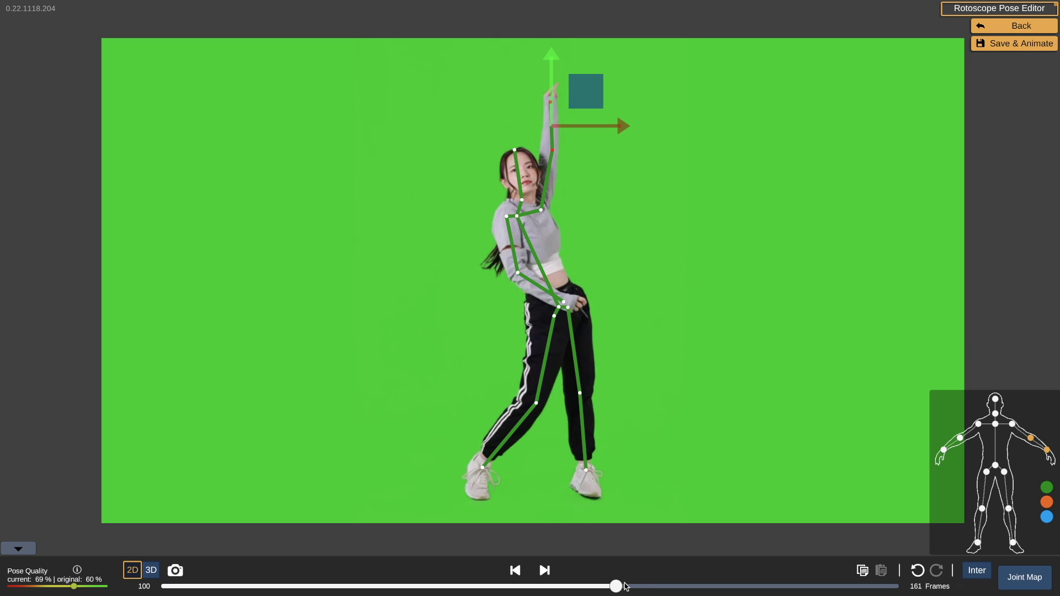
drag(626, 587, 516, 587)
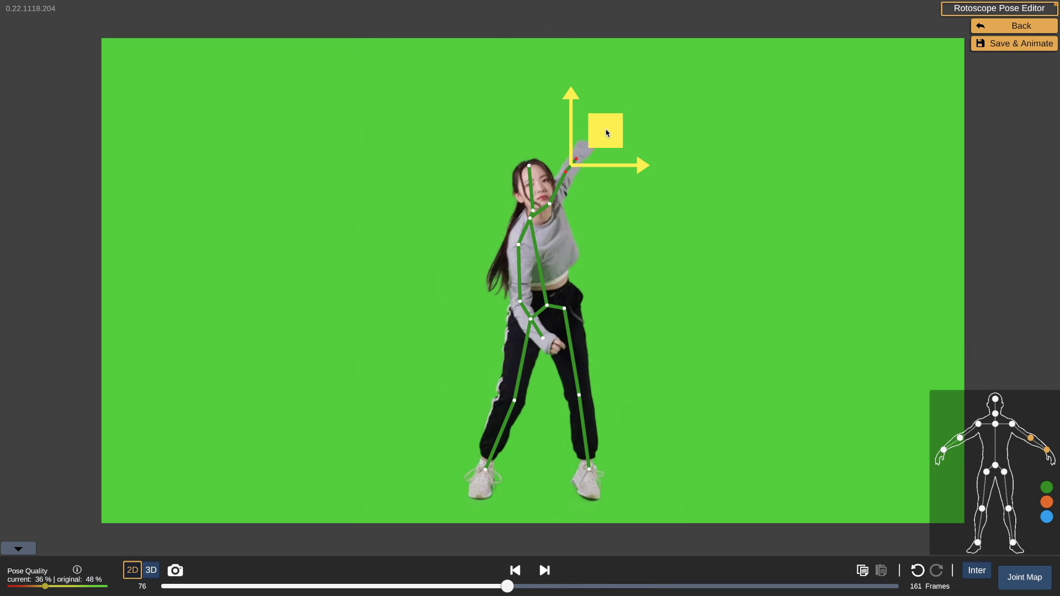
click(576, 159)
drag(612, 129, 617, 121)
mouse_move(505, 586)
mouse_down()
mouse_move(491, 588)
mouse_move(501, 587)
mouse_up()
key(Left)
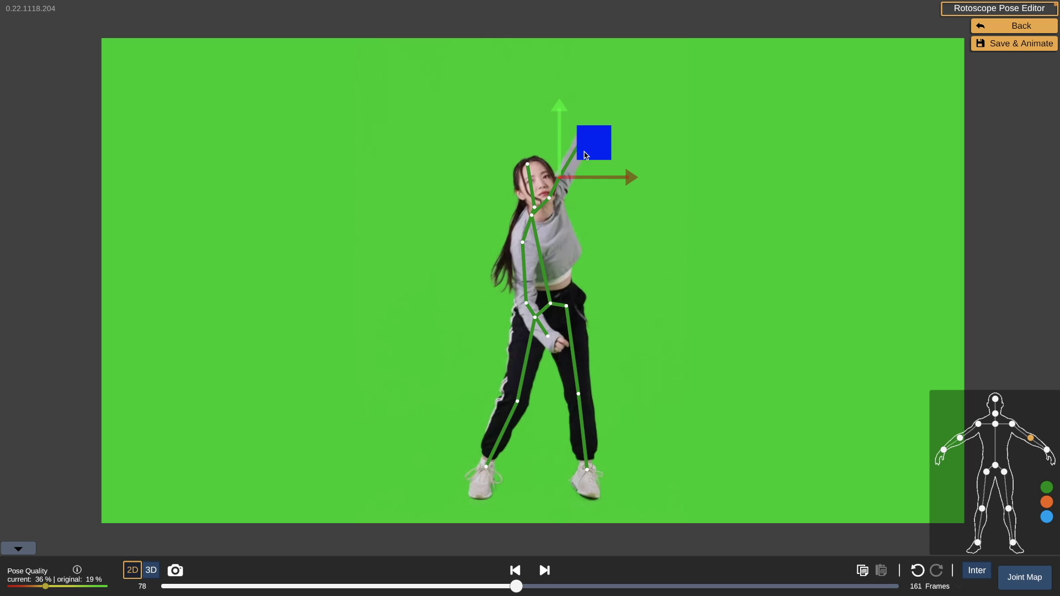
- Raise the left elbow joint onto the performer's arm frame by frame from frame 78 to frame 87
key(Right)
drag(584, 150, 597, 87)
click(575, 145)
key(Right)
click(559, 173)
key(Right)
click(572, 153)
key(Right)
click(558, 172)
key(Right)
click(564, 151)
key(Right)
click(558, 167)
key(Right)
click(565, 146)
key(Right)
click(556, 160)
key(Right)
click(562, 141)
click(557, 159)
drag(580, 122, 588, 113)
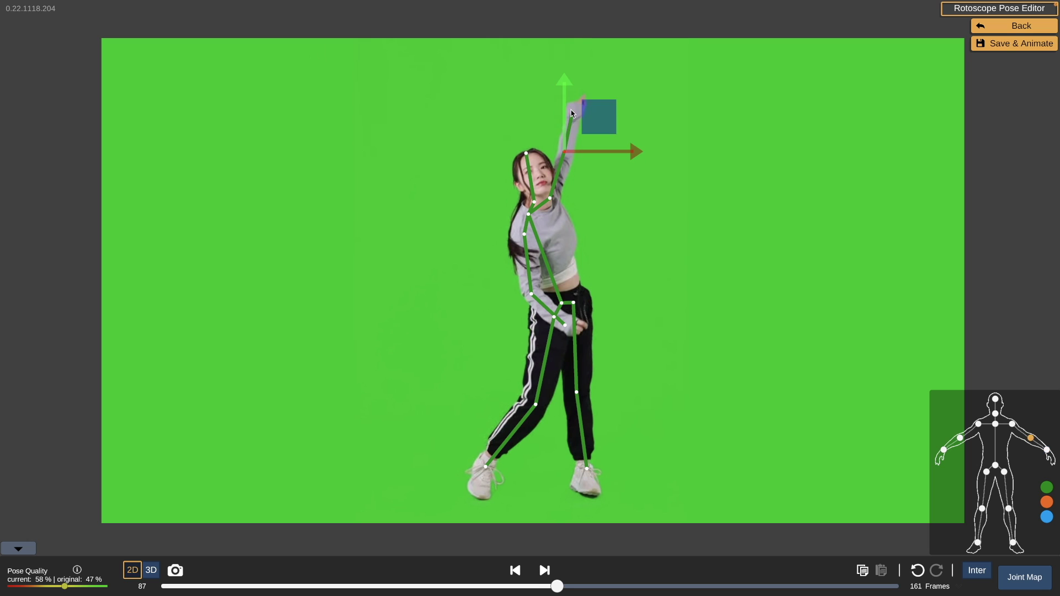
- Select the left wrist in frame 87, check the neighbouring frames, and begin interpolation setup for its position from that frame
click(570, 113)
key(Right)
key(Right)
key(Right)
key(Right)
key(Right)
key(Right)
key(Left)
key(Left)
key(Left)
key(Left)
key(Left)
key(Left)
key(i)
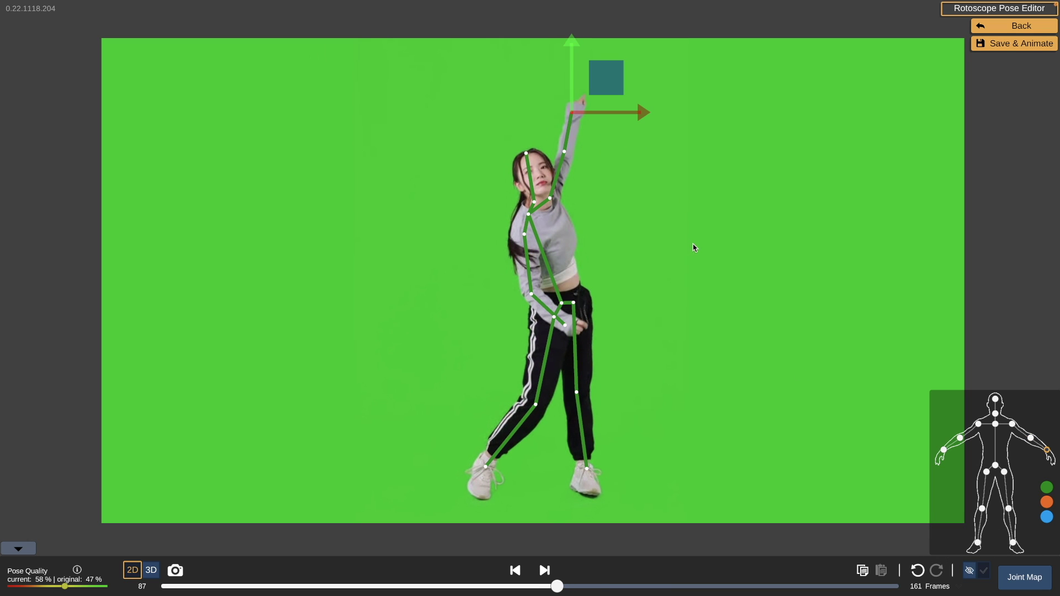
- Check the left wrist forward to frame 104 and back to frame 99, and finish its interpolation
key(Right)
key(Right)
key(Right)
key(Right)
key(Right)
key(Right)
key(Right)
key(Right)
key(Right)
key(Right)
key(Right)
key(Right)
key(Right)
key(Right)
key(Right)
key(Right)
key(Right)
key(Right)
key(Right)
key(Left)
key(Left)
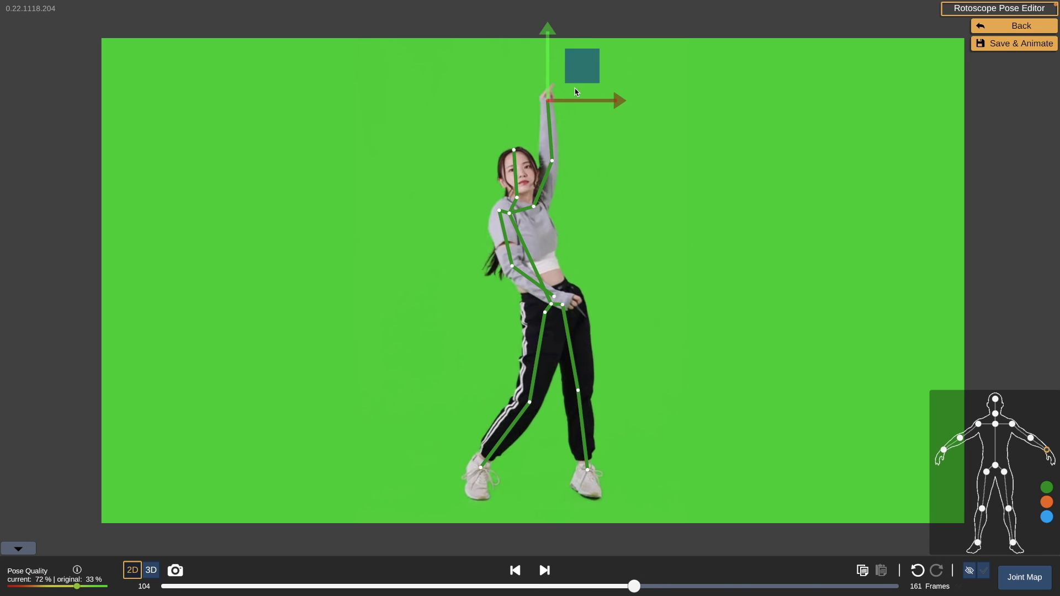
key(Left)
key(Left)
key(Left)
key(Left)
key(Left)
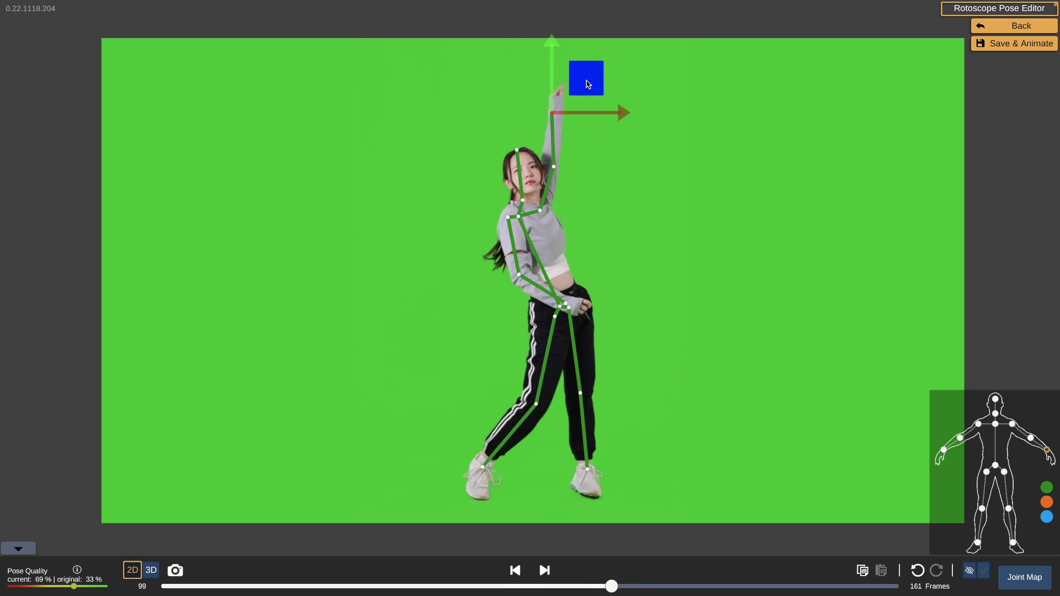
key(Left)
key(Left)
key(Left)
key(Left)
key(Left)
key(Left)
key(Left)
key(Left)
key(Left)
key(Left)
key(Left)
key(Left)
key(Left)
key(Left)
key(Left)
key(Left)
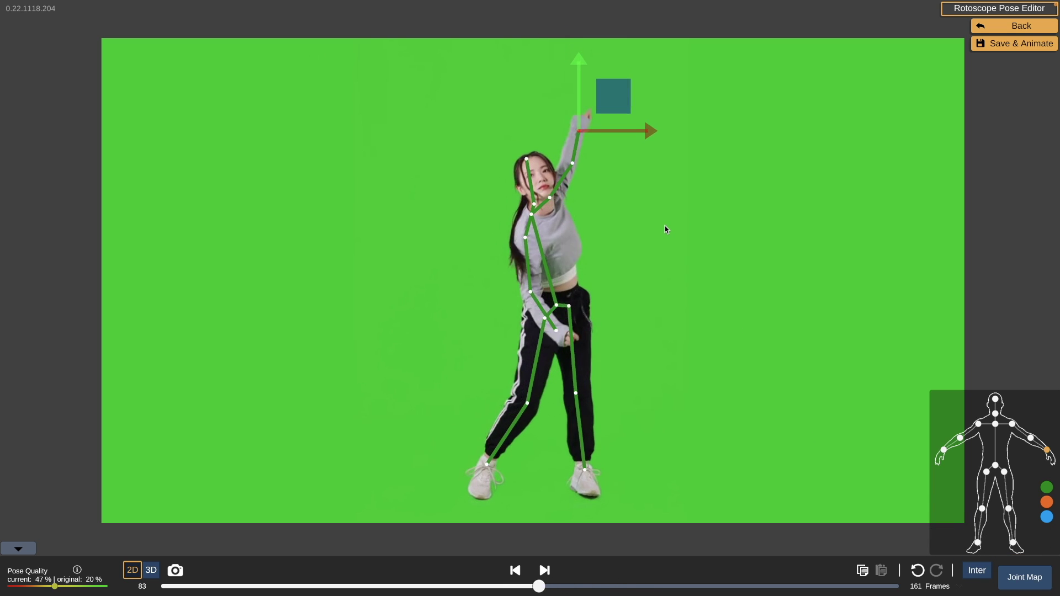
- Move the left elbow onto the performer's arm in frame 88 and begin interpolation setup for its position from there
key(Left)
key(Left)
key(Left)
key(Left)
key(Left)
key(Left)
key(Left)
key(Left)
key(Left)
key(Left)
key(Right)
key(Right)
key(Right)
key(Right)
key(Right)
key(Right)
key(Right)
key(Right)
key(Right)
key(Right)
key(Right)
key(Right)
key(Right)
key(Right)
key(Right)
click(556, 158)
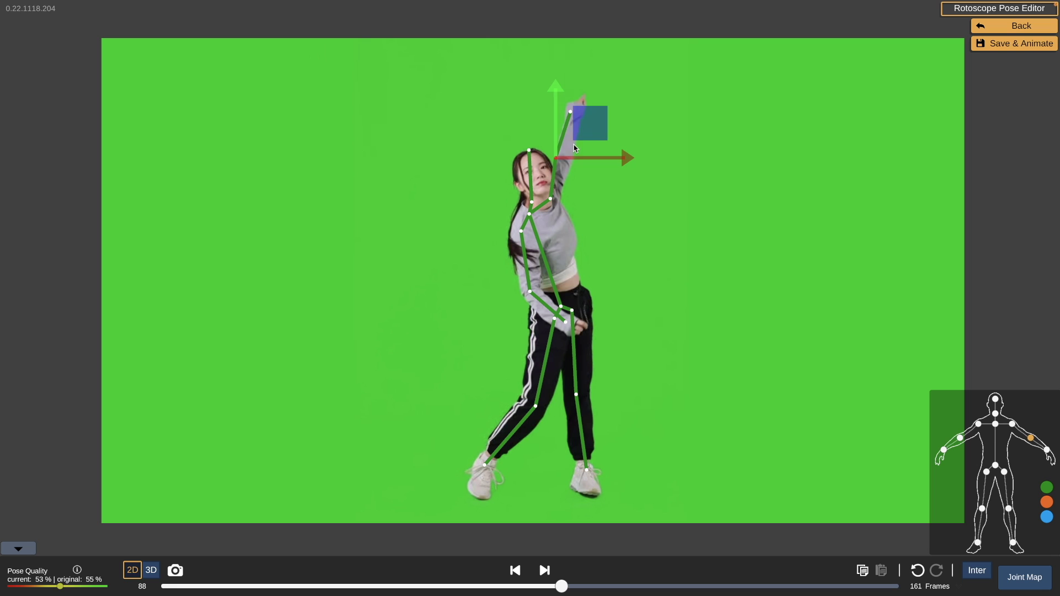
key(Right)
key(Right)
key(Right)
key(Right)
key(Right)
key(Right)
key(Right)
key(Right)
key(Right)
key(Right)
key(Right)
key(Right)
key(Right)
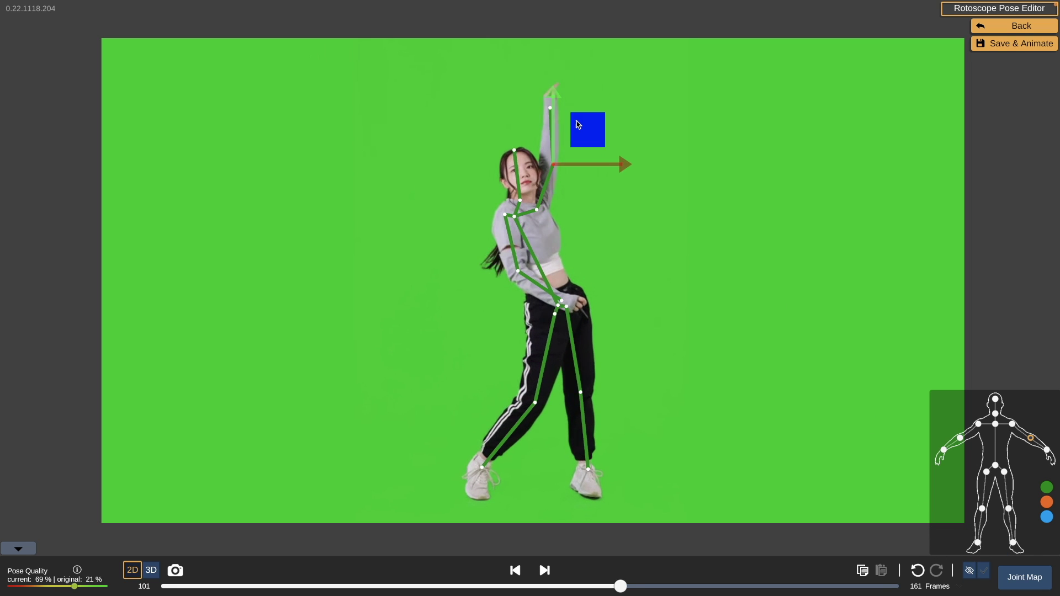
- Raise the left elbow joint in frame 101, finish its interpolation, and go back to frame 88
drag(578, 125, 577, 107)
key(Left)
key(Left)
key(Left)
key(Left)
key(Left)
key(Left)
key(Left)
key(Left)
key(Left)
key(Left)
key(Left)
key(Left)
key(Left)
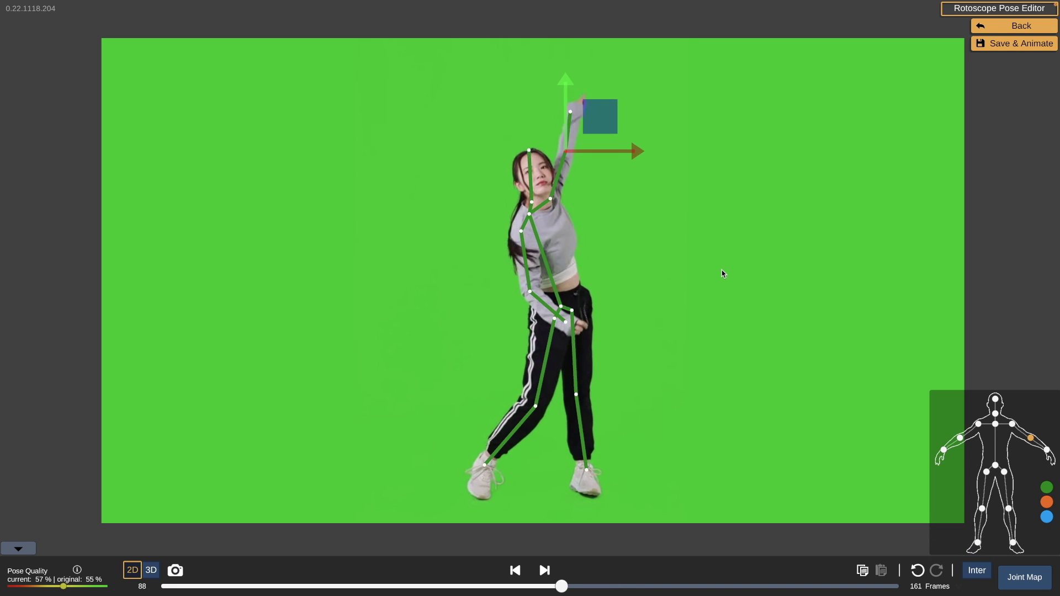
key(Left)
key(Left)
key(Left)
key(Left)
key(Left)
key(Left)
key(Left)
key(Left)
key(Left)
key(Left)
key(Left)
key(Left)
key(Left)
key(Left)
key(Left)
key(Left)
key(Left)
key(Left)
key(Left)
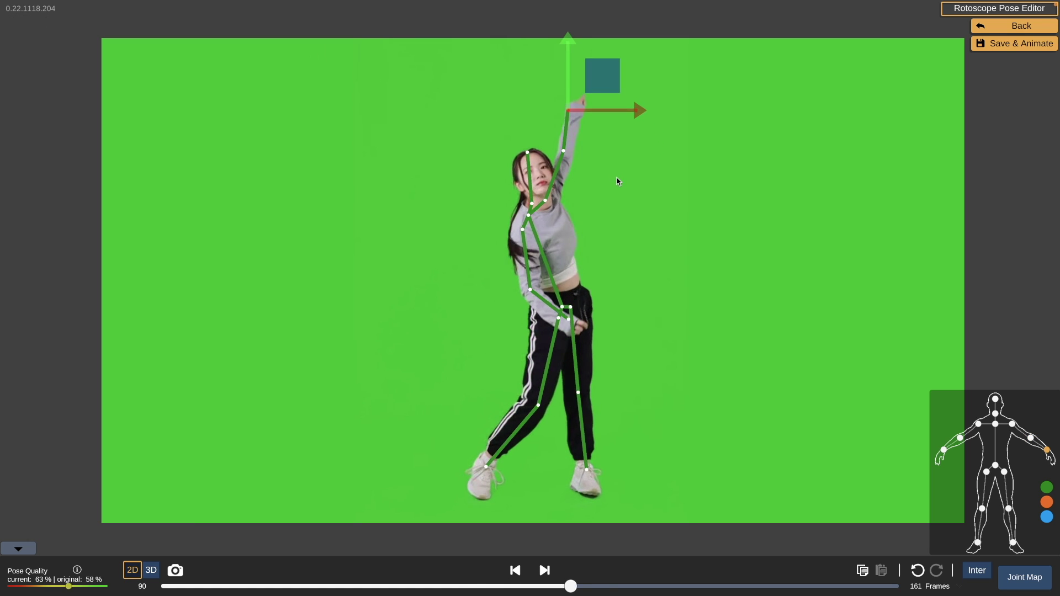
key(Right)
key(Right)
key(Right)
key(Right)
key(Right)
key(Right)
key(Right)
key(Right)
key(Right)
key(Right)
key(Right)
key(Right)
key(Right)
key(Right)
key(Right)
key(Right)
key(Right)
key(Right)
key(Right)
key(Right)
- Check the left wrist through frames 90 to 107 and begin interpolation setup for its position from frame 107
key(Left)
key(Left)
key(Left)
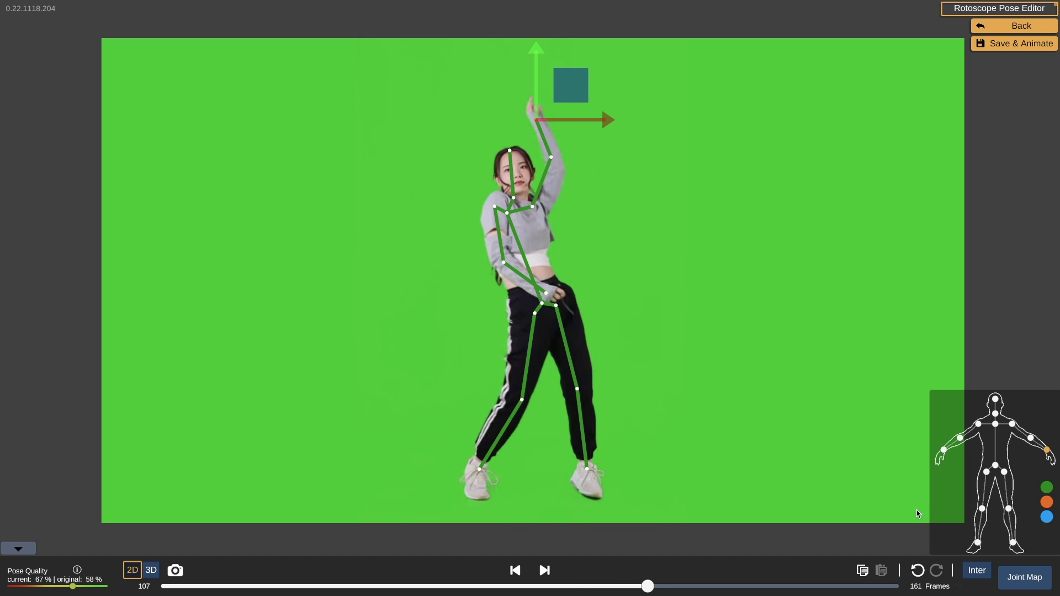
key(Right)
key(Right)
key(Right)
key(Right)
key(Right)
key(Right)
key(Right)
key(Right)
key(Right)
key(Left)
key(Left)
key(Right)
key(Right)
key(Right)
key(Right)
key(Right)
key(Right)
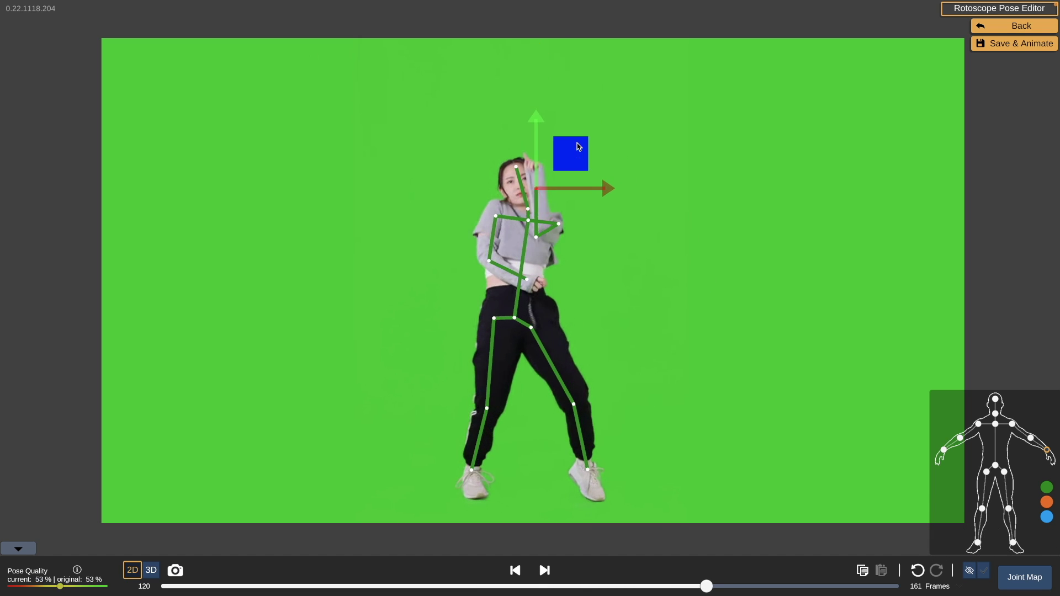
- Move the left wrist joint up toward the performer's hand in frame 120 and finish its interpolation
key(Right)
key(Right)
key(Right)
key(Right)
key(Left)
key(Left)
key(Left)
key(Left)
key(Left)
key(Left)
drag(577, 146, 568, 136)
click(983, 571)
key(Left)
key(Left)
key(Left)
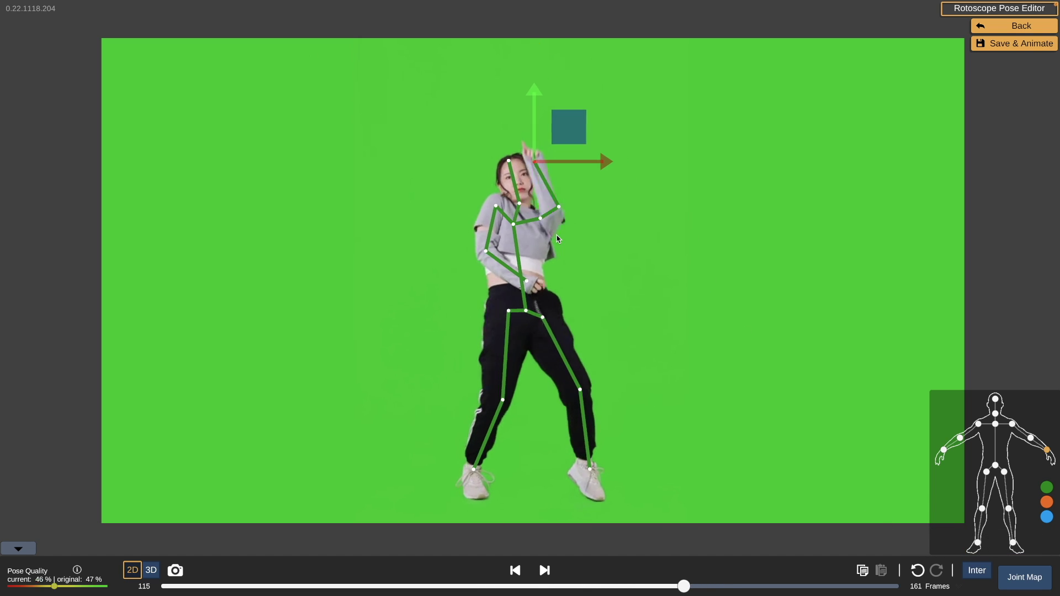
- Step back through the interpolated range, nudge the left wrist joint onto the performer's wrist, and go forward to frame 118
key(Left)
key(Left)
key(Left)
key(Left)
key(Left)
key(Left)
key(Left)
key(Left)
key(Left)
key(Left)
key(Left)
key(Right)
drag(572, 77, 568, 79)
key(Right)
key(Right)
key(Right)
key(Right)
key(Right)
key(Right)
key(Right)
key(Right)
key(Right)
key(Right)
key(Right)
key(Right)
key(Right)
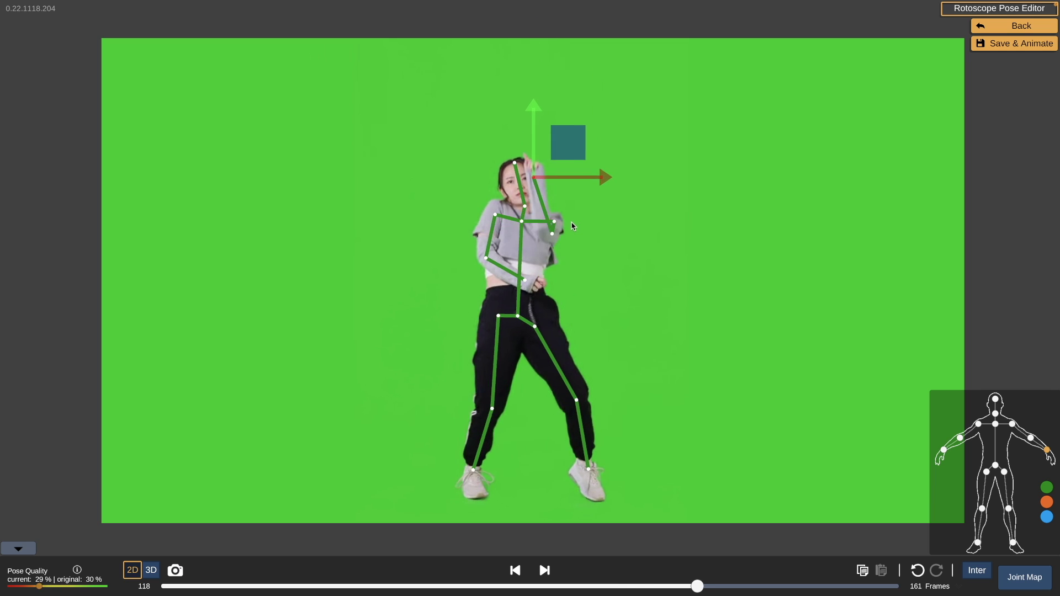
- Check the pose through the frames up to 144 and go back to frame 123
key(Right)
key(Right)
key(Right)
key(Right)
key(Right)
key(Right)
key(Right)
key(Right)
key(Right)
key(Right)
key(Right)
key(Right)
key(Right)
key(Right)
key(Right)
key(Right)
key(Right)
key(Right)
key(Right)
key(Right)
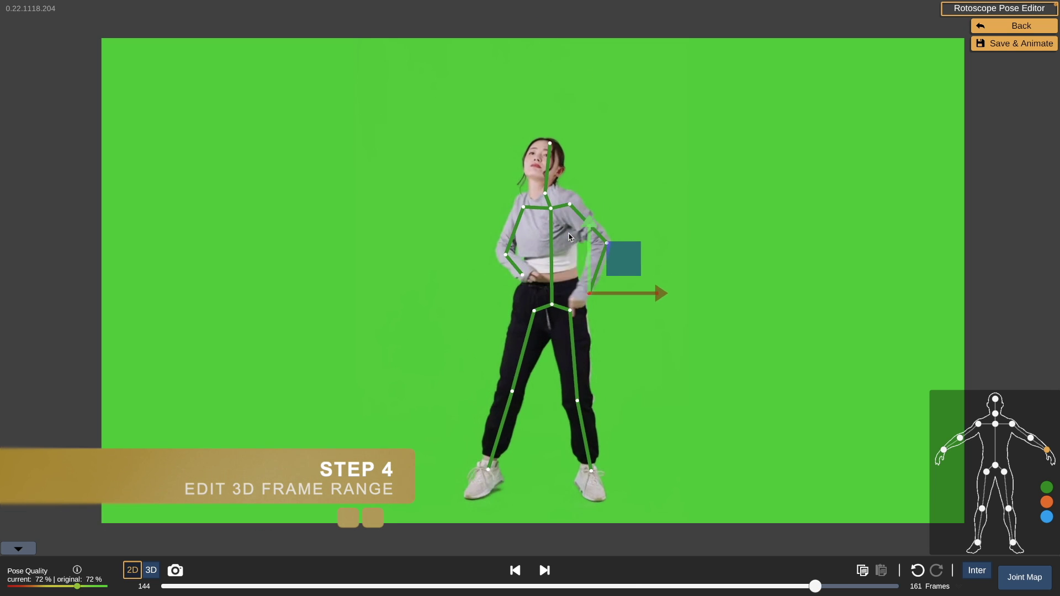
key(Left)
key(Left)
key(Left)
key(Left)
key(Left)
key(Left)
key(Left)
key(Left)
key(Left)
key(Left)
key(Left)
key(Left)
key(Left)
key(Left)
key(Left)
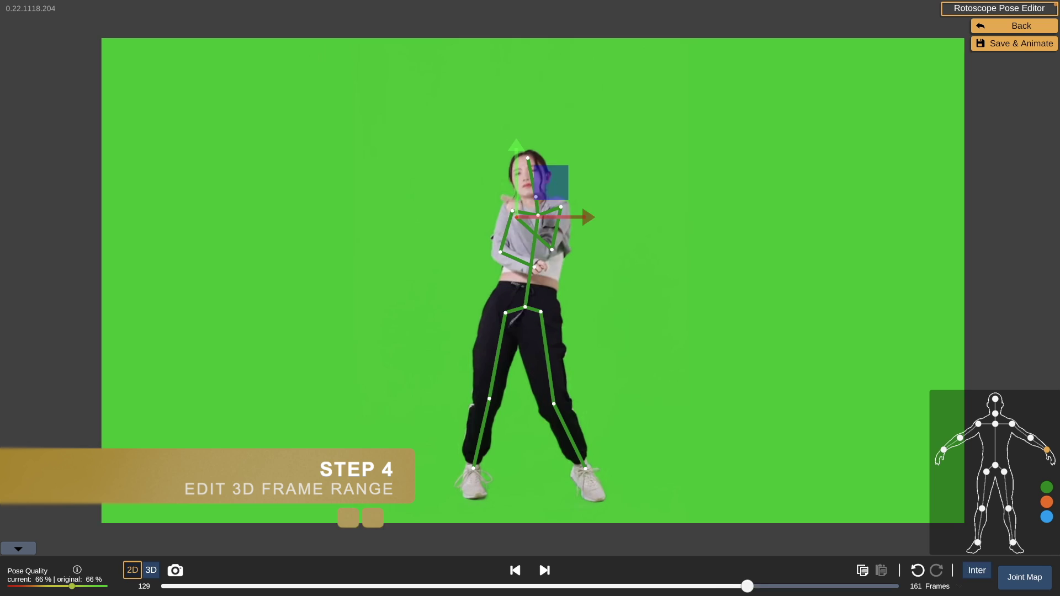
key(Left)
key(Left)
key(Left)
key(Left)
key(Left)
key(Left)
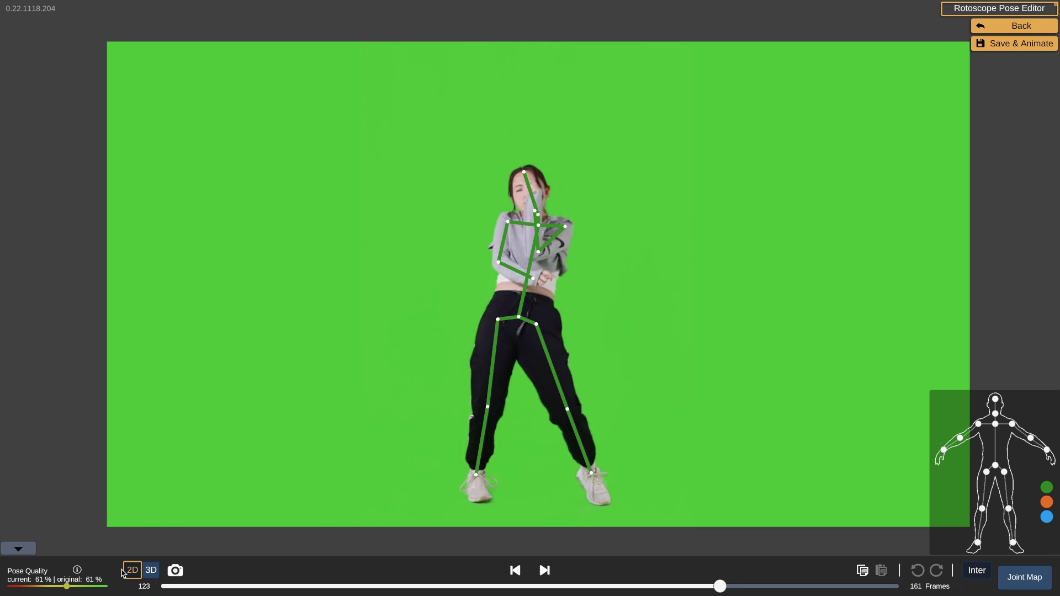
- Show frame 123 in the 3D depth view from the side and slightly adjust the left wrist joint's depth
click(152, 571)
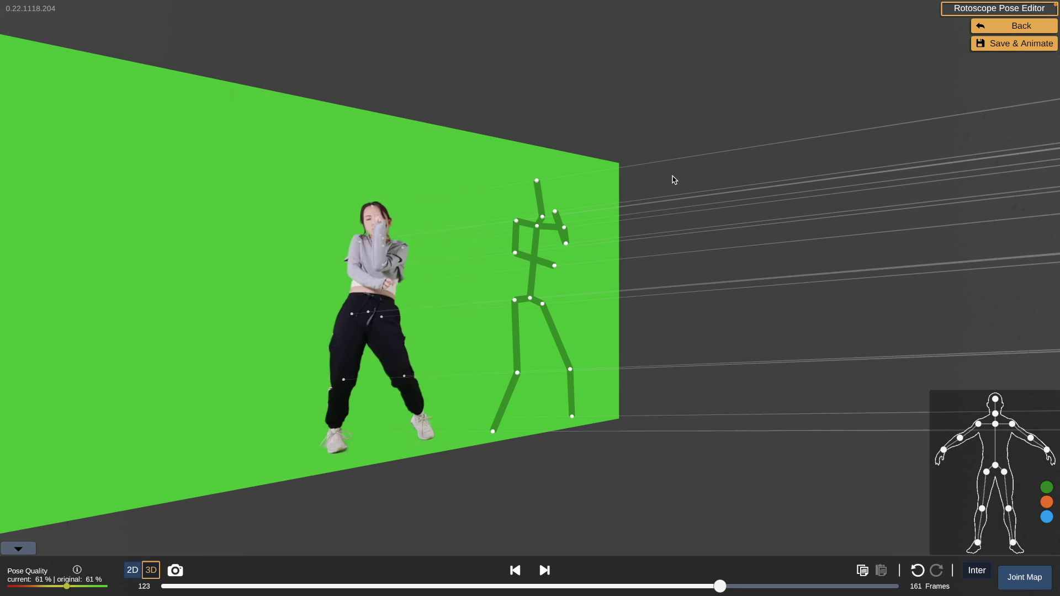
drag(674, 179, 614, 206)
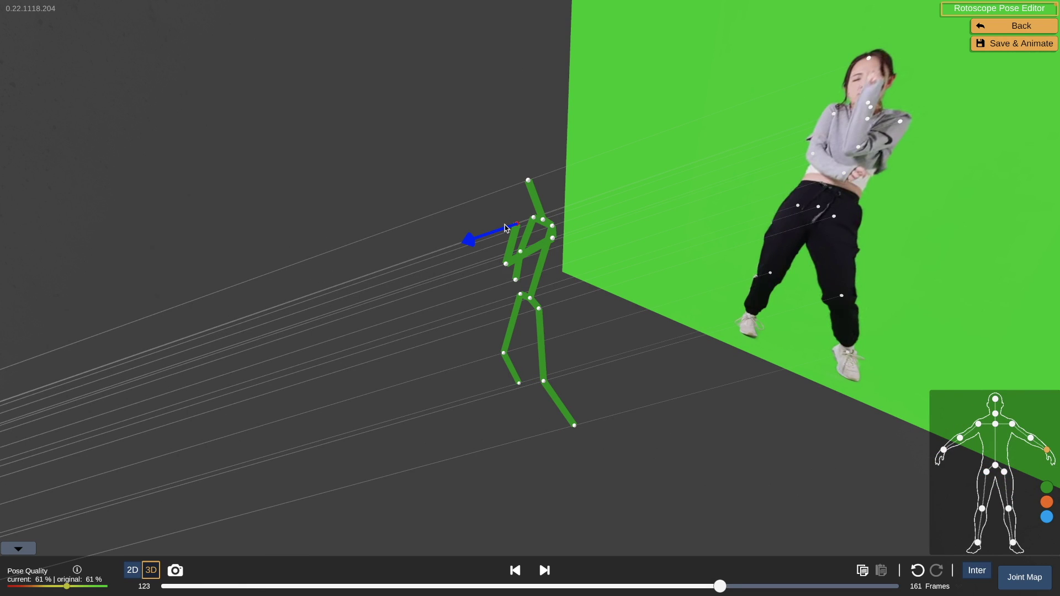
drag(506, 228, 504, 238)
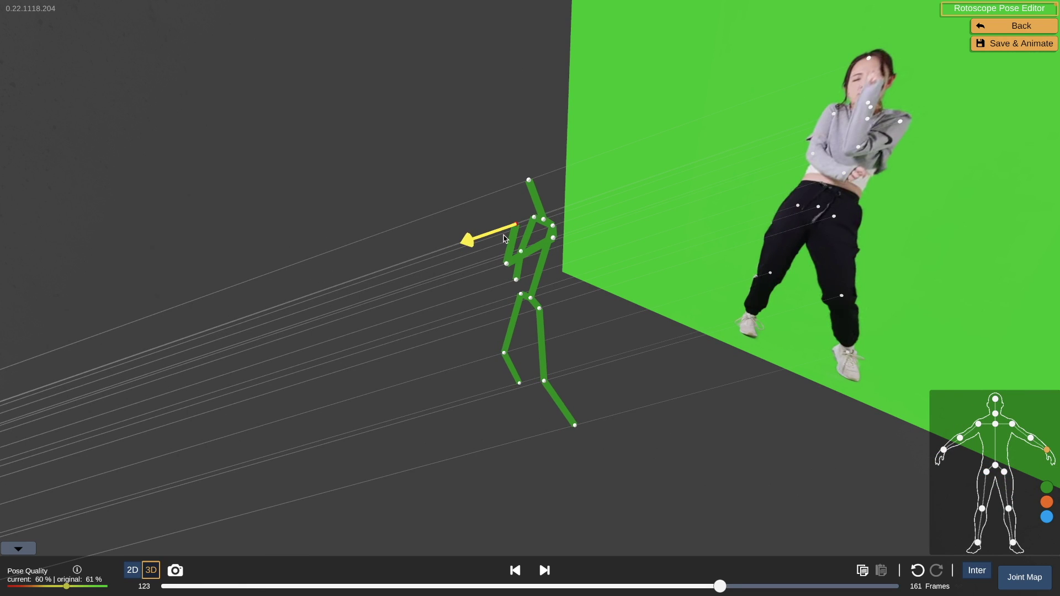
- Reposition the left elbow joint in frame 123 in the planar view, and pull it forward in depth in the 3D view
click(505, 265)
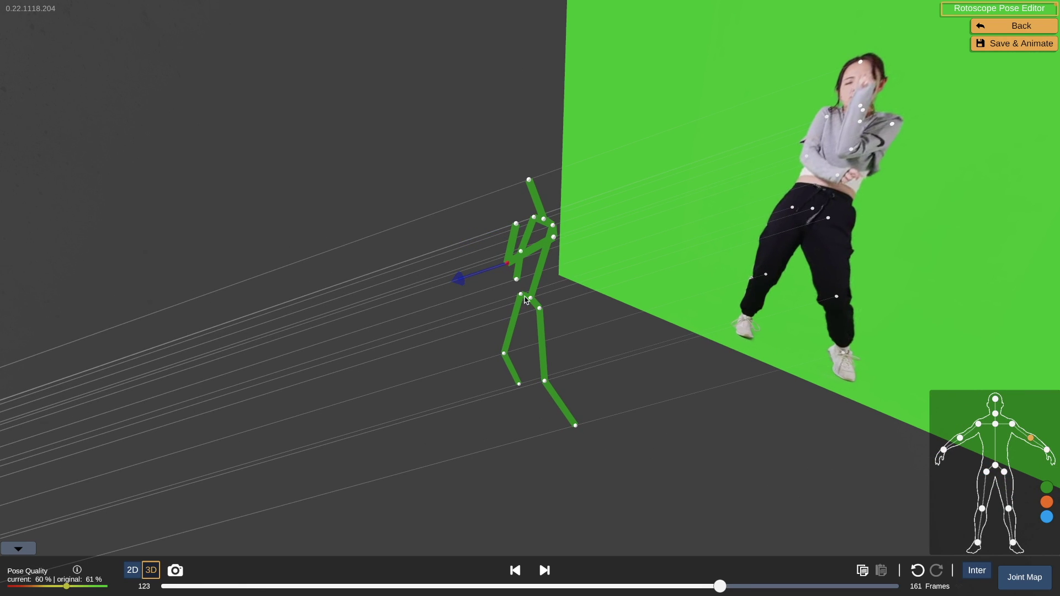
click(130, 575)
mouse_move(584, 238)
mouse_down()
mouse_move(579, 209)
mouse_move(577, 237)
mouse_up()
click(153, 571)
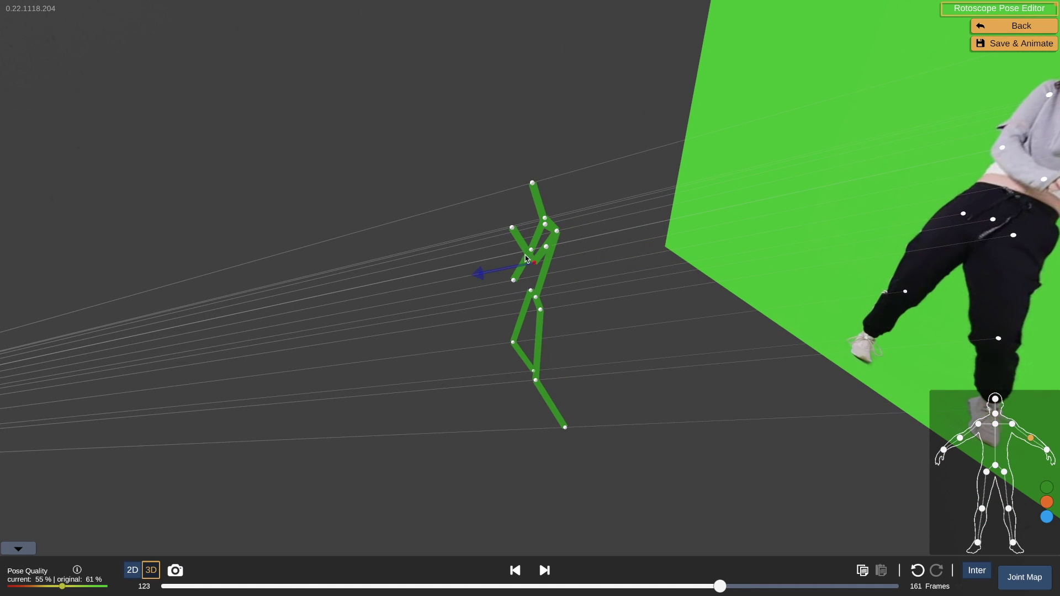
drag(511, 272, 465, 282)
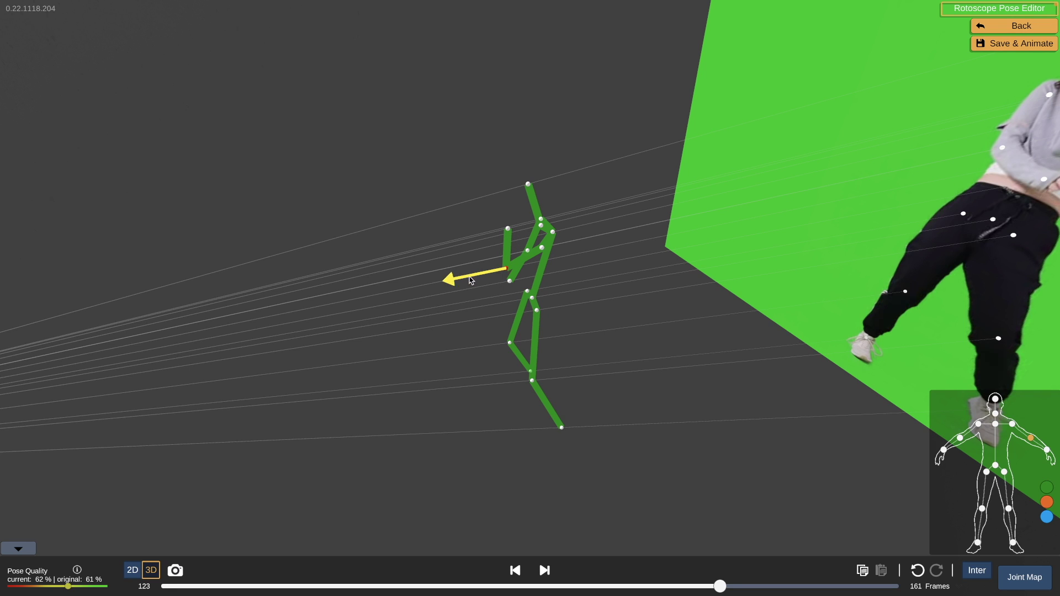
drag(471, 281, 464, 285)
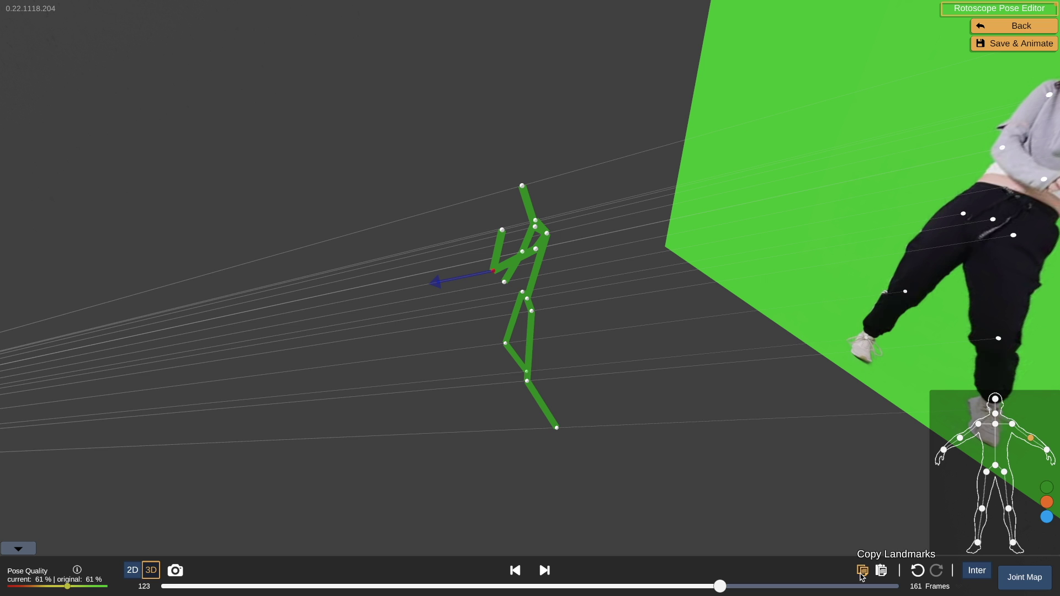
- Go forward a few frames to around frame 126 and adjust the left elbow joint's depth there
key(Right)
key(Right)
key(Right)
key(Right)
key(Left)
drag(425, 298, 444, 270)
- Go back to the frames around 120, check the left elbow, and pull the joint forward in depth
key(Left)
key(Left)
key(Left)
key(Left)
key(Left)
key(Left)
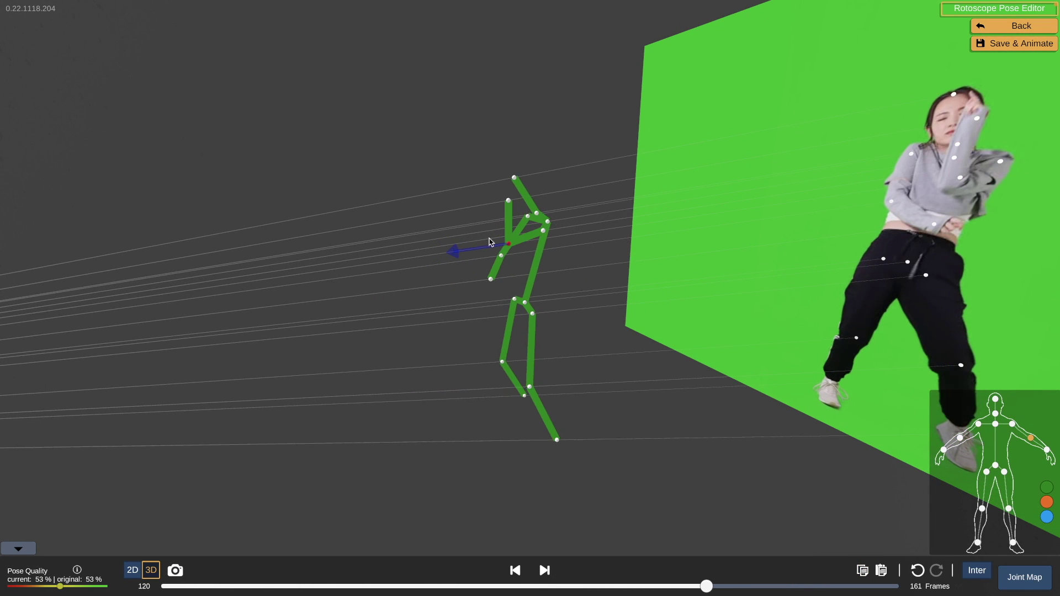
key(Right)
key(Right)
key(Left)
key(Left)
key(Left)
key(Left)
key(Left)
key(Left)
key(Left)
drag(537, 248, 485, 268)
- Select the left wrist joint, adjust its depth from a side view, and check the pose up to frame 126
key(Right)
key(Right)
key(Right)
drag(487, 215, 647, 239)
click(500, 211)
key(Right)
key(Right)
key(Right)
key(Right)
key(Right)
key(Right)
key(Right)
key(Right)
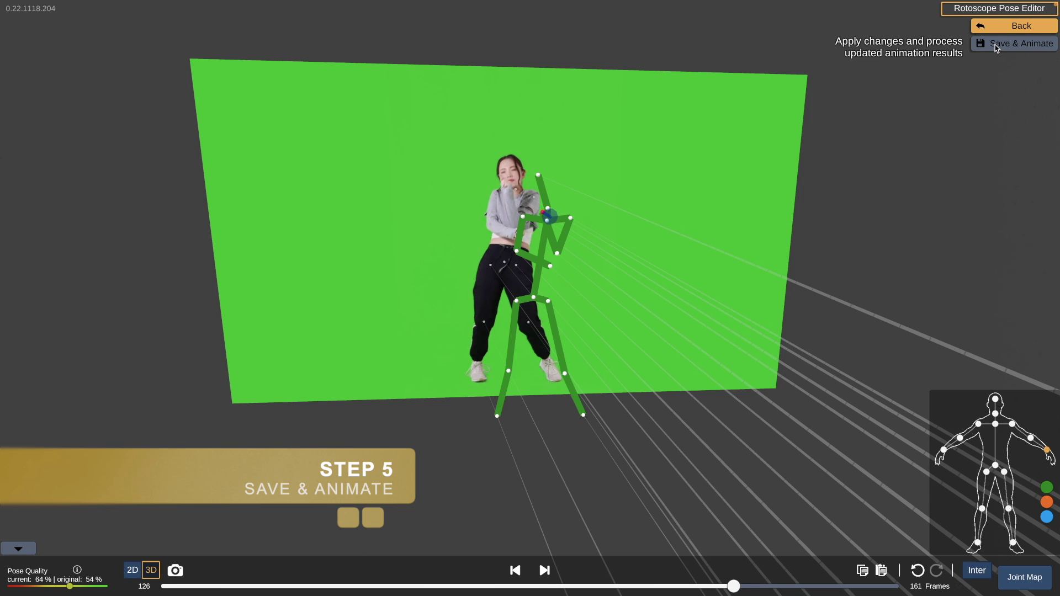
- Save the pose edits, process the updated animation, and review the character's left arm around frames 115 to 124
click(997, 44)
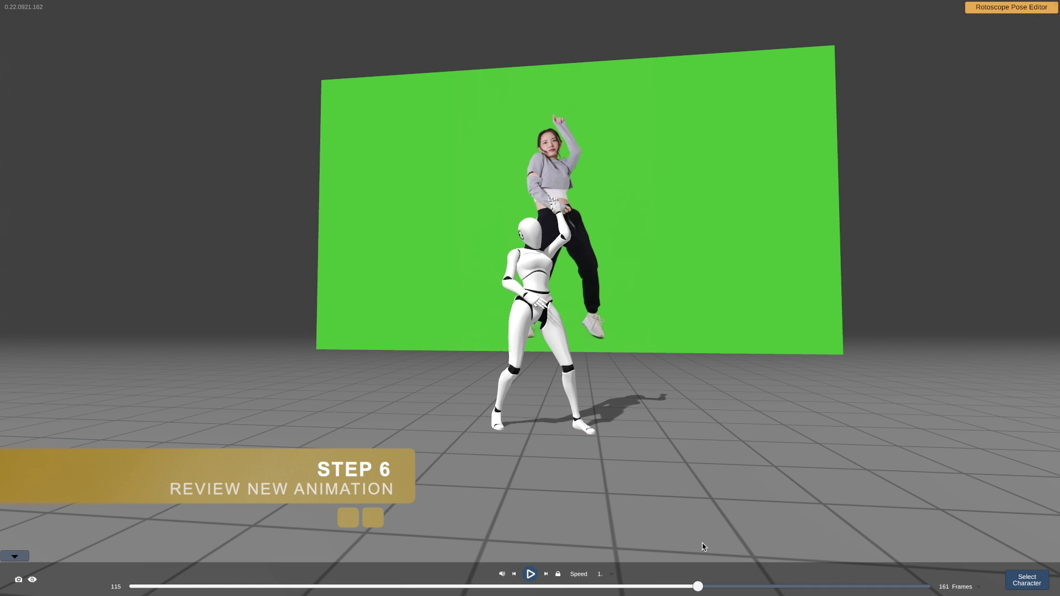
drag(702, 542, 666, 553)
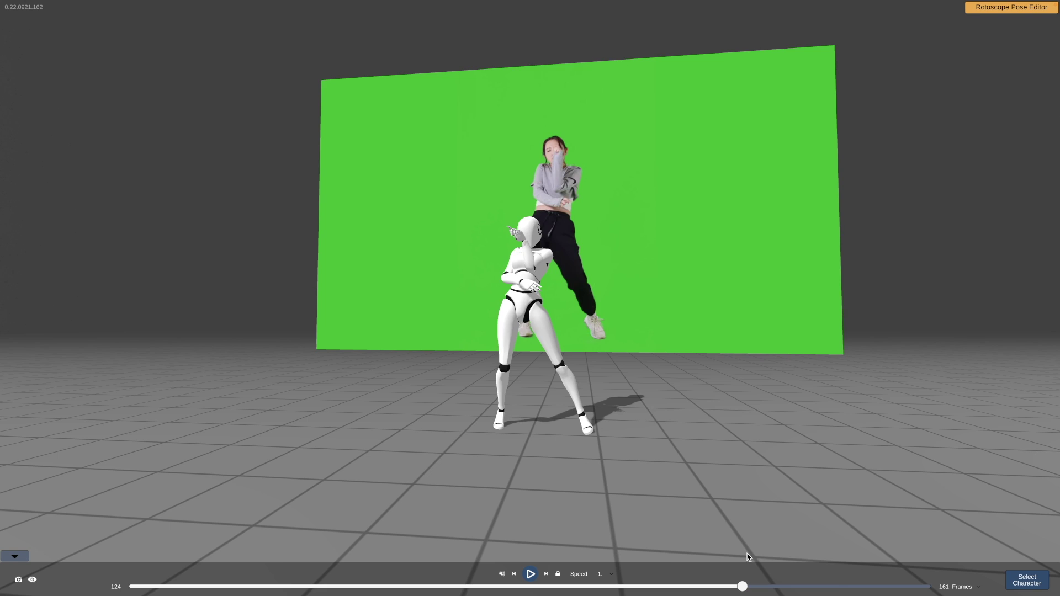
drag(747, 553, 758, 554)
drag(737, 336, 774, 441)
drag(746, 588, 721, 589)
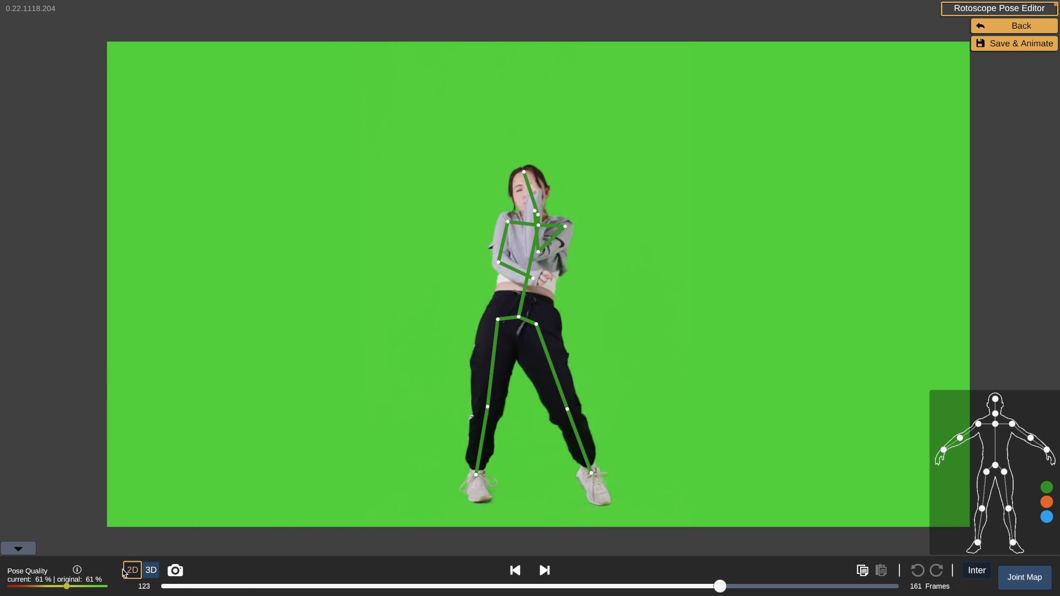
- Switch frame 123 to the 3D depth view and nudge the left wrist joint along its depth axis
click(152, 571)
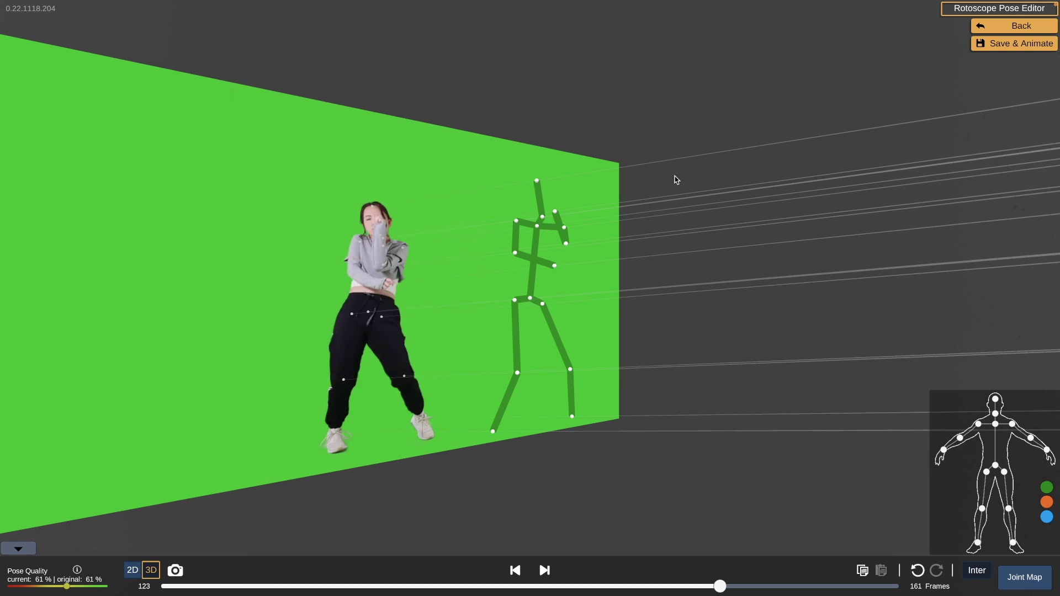
drag(677, 179, 614, 206)
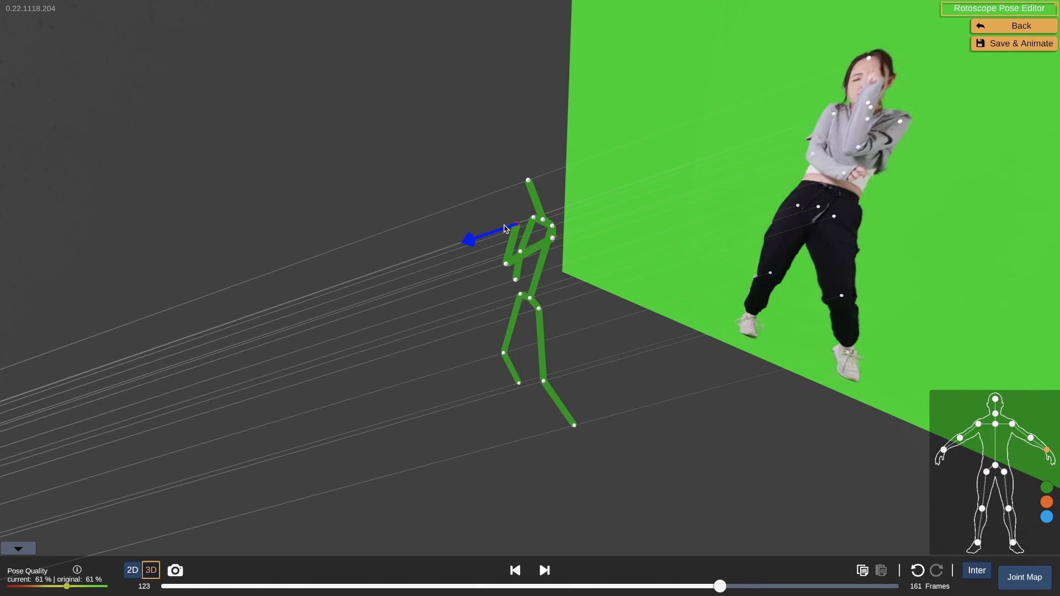
drag(505, 228, 504, 238)
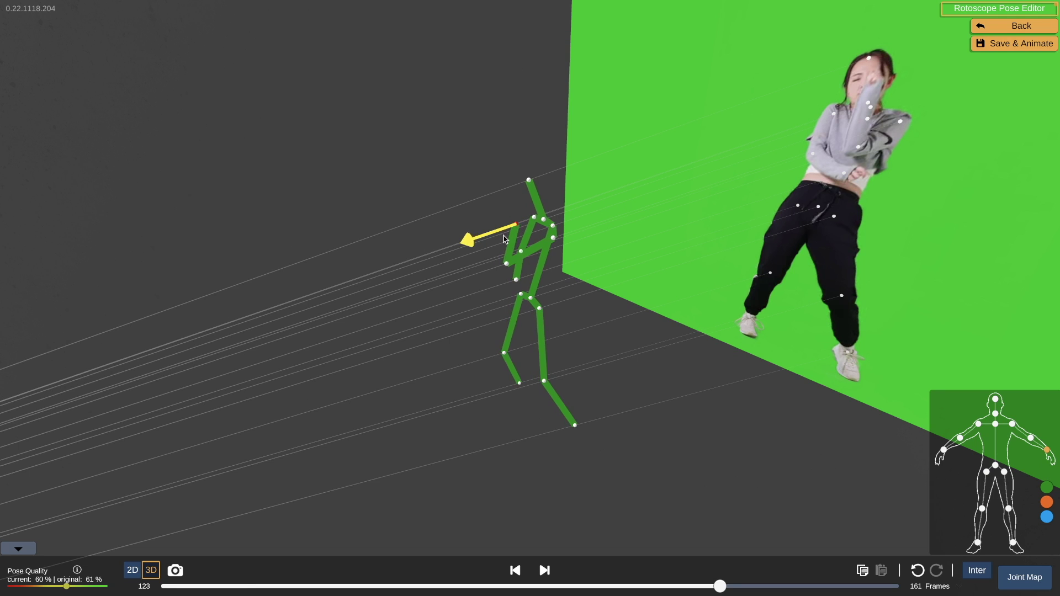
- Align the left elbow joint with the performer's elbow in the planar view of frame 123, and bring it forward in 3D
click(507, 267)
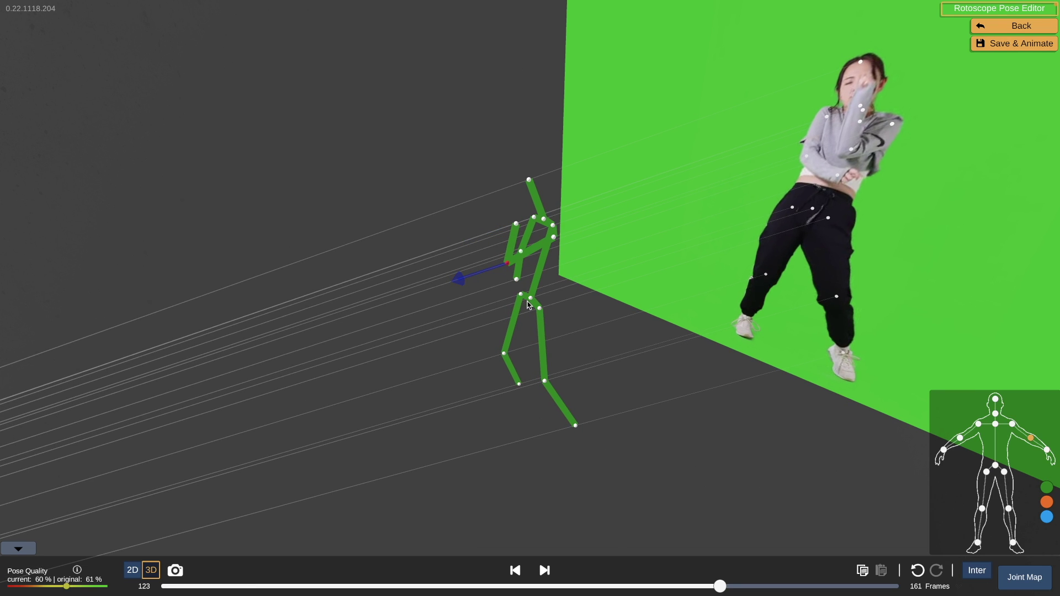
click(132, 570)
drag(582, 233, 576, 211)
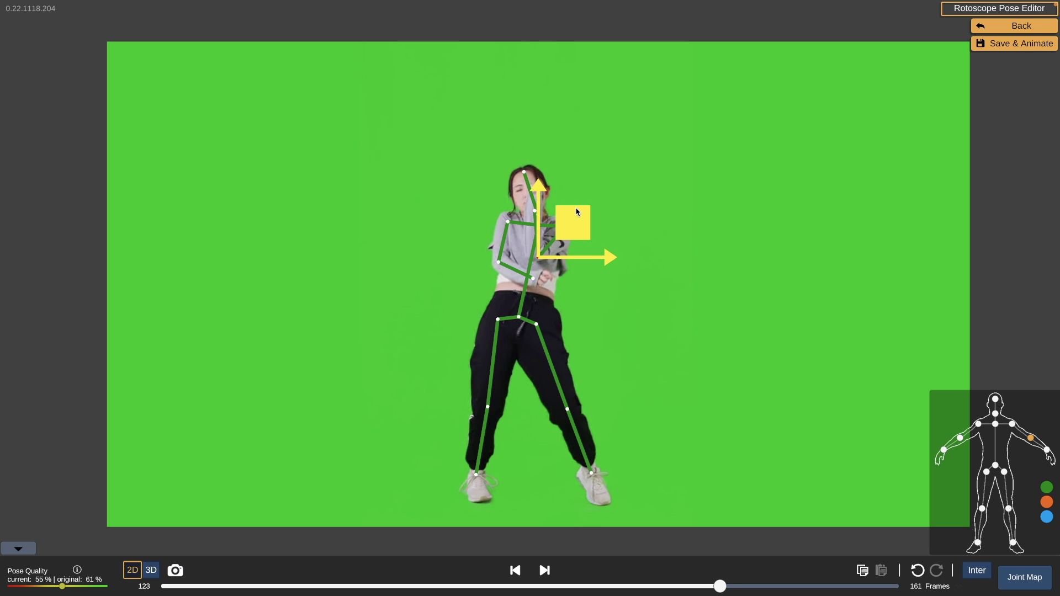
click(155, 574)
drag(624, 243, 578, 241)
drag(515, 265, 464, 284)
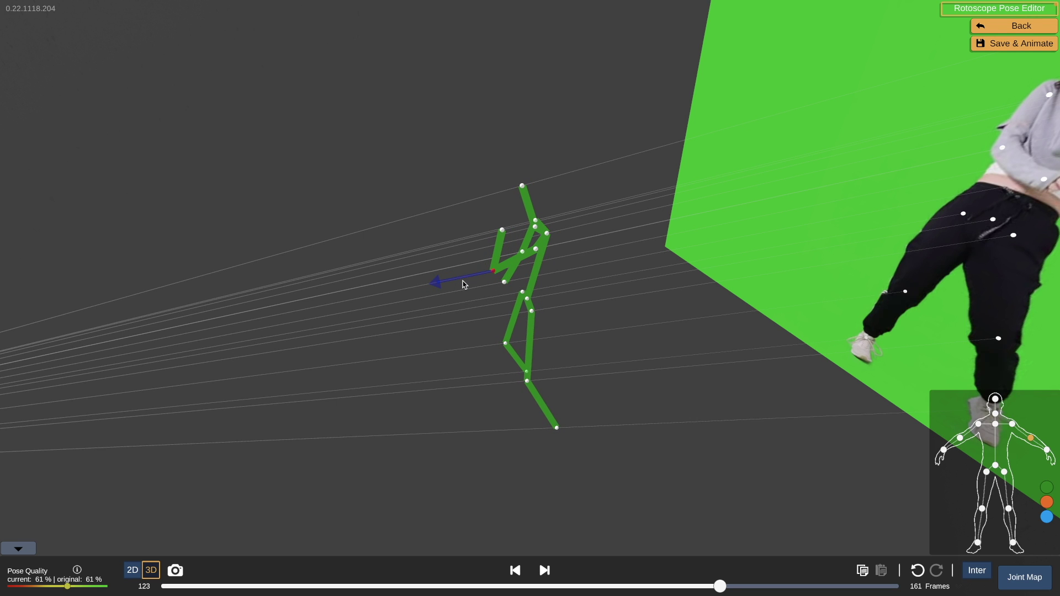
- Move the left elbow joint slightly back in depth in frame 126
key(Right)
key(Right)
key(Right)
key(Right)
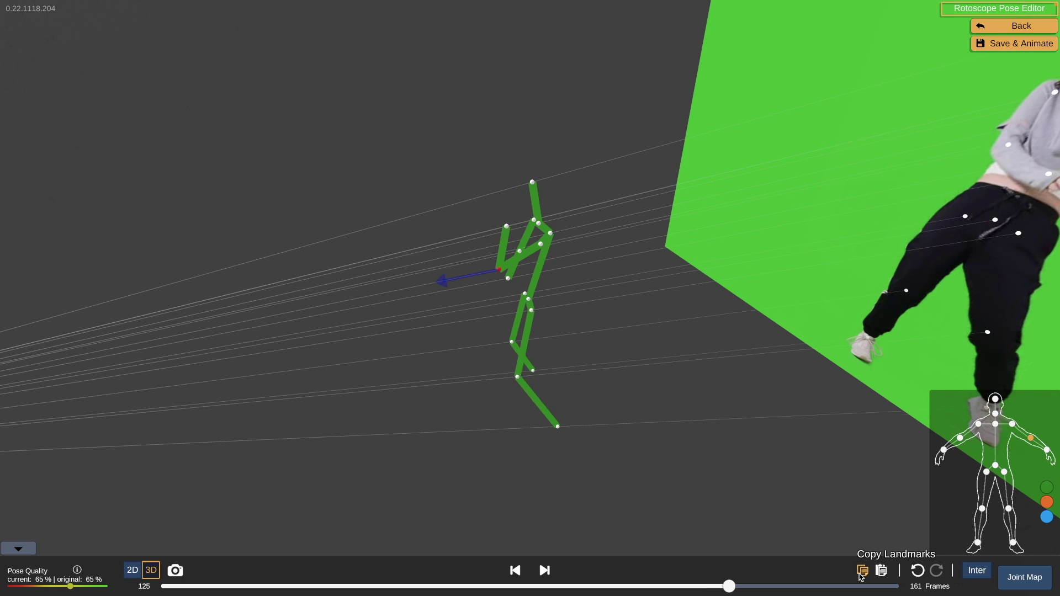
key(Left)
drag(734, 354, 637, 344)
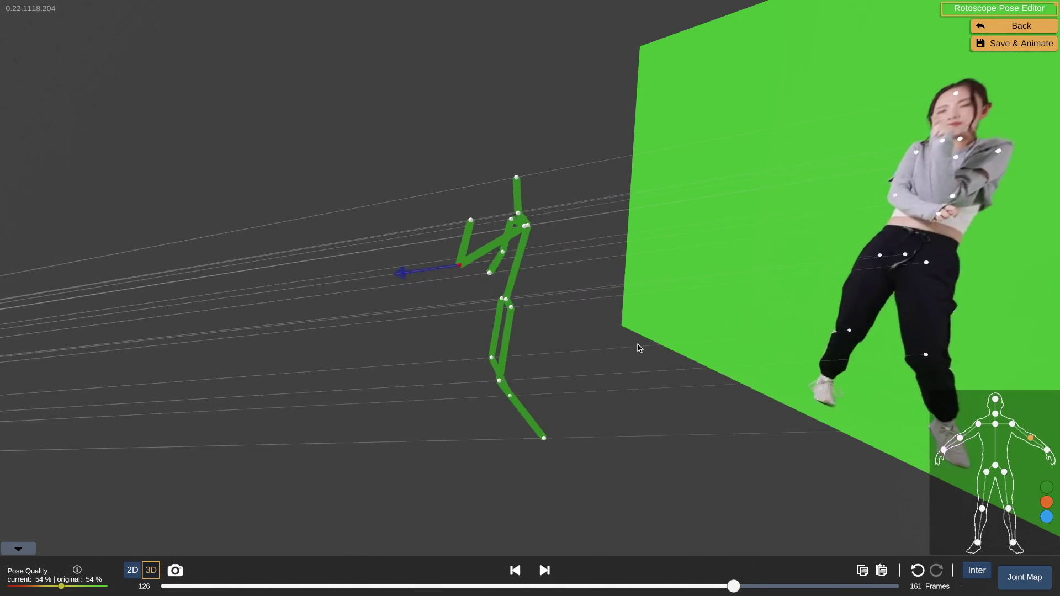
mouse_move(445, 267)
mouse_down()
mouse_move(466, 266)
mouse_move(441, 255)
mouse_move(456, 256)
mouse_up()
- Check the left elbow's depth through the frames from 126 back to 121
key(Left)
key(Left)
key(Left)
key(Left)
key(Left)
key(Left)
key(Right)
- Pull the left elbow joint forward in depth, check it in the neighbouring frames from the side, and go to frame 118
key(Right)
key(Left)
key(Left)
key(Left)
key(Left)
key(Left)
key(Left)
key(Left)
key(Left)
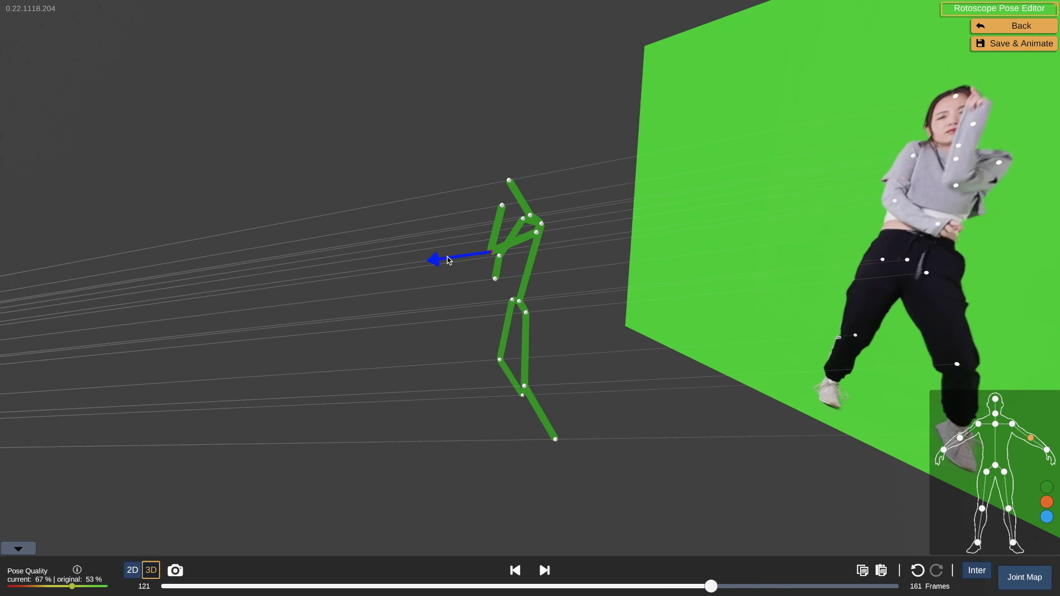
drag(537, 248, 451, 291)
key(Right)
key(Right)
key(Left)
drag(502, 328, 523, 289)
key(Right)
drag(510, 231, 487, 271)
key(Right)
key(Right)
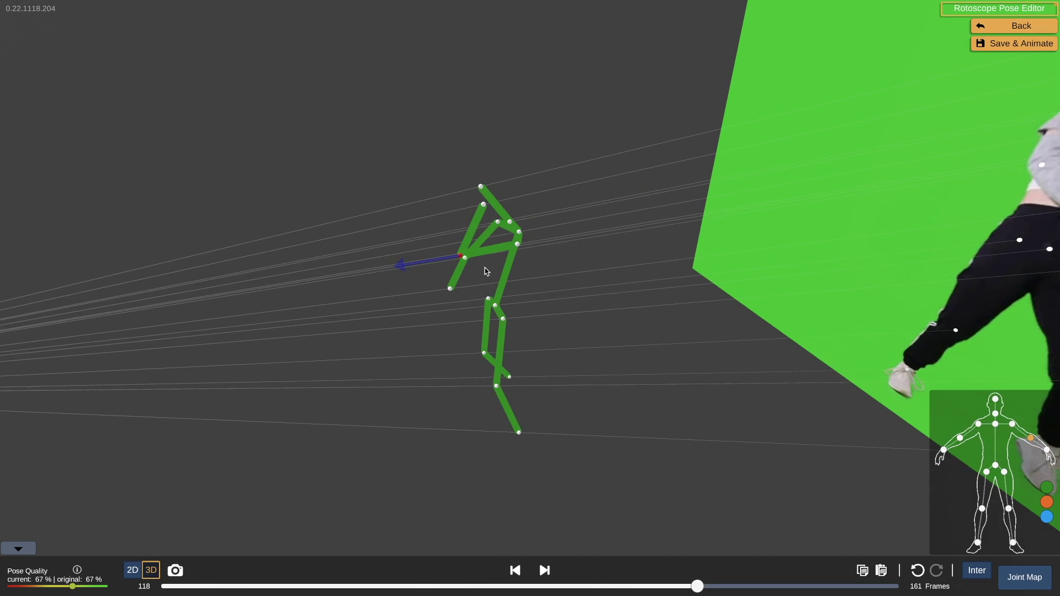
- Select the left wrist joint, adjust its depth around frames 118 to 120, and go forward to frame 126
mouse_move(484, 215)
mouse_down()
mouse_move(538, 221)
mouse_move(476, 220)
mouse_up()
click(498, 209)
key(Right)
key(Right)
key(Right)
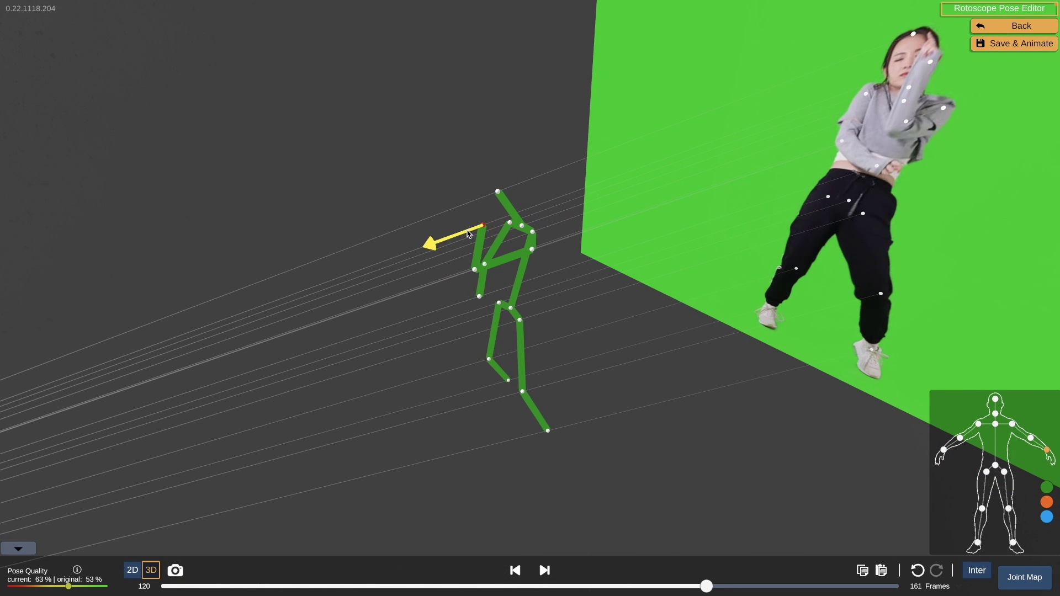
key(Right)
key(Right)
key(Right)
key(Right)
key(Right)
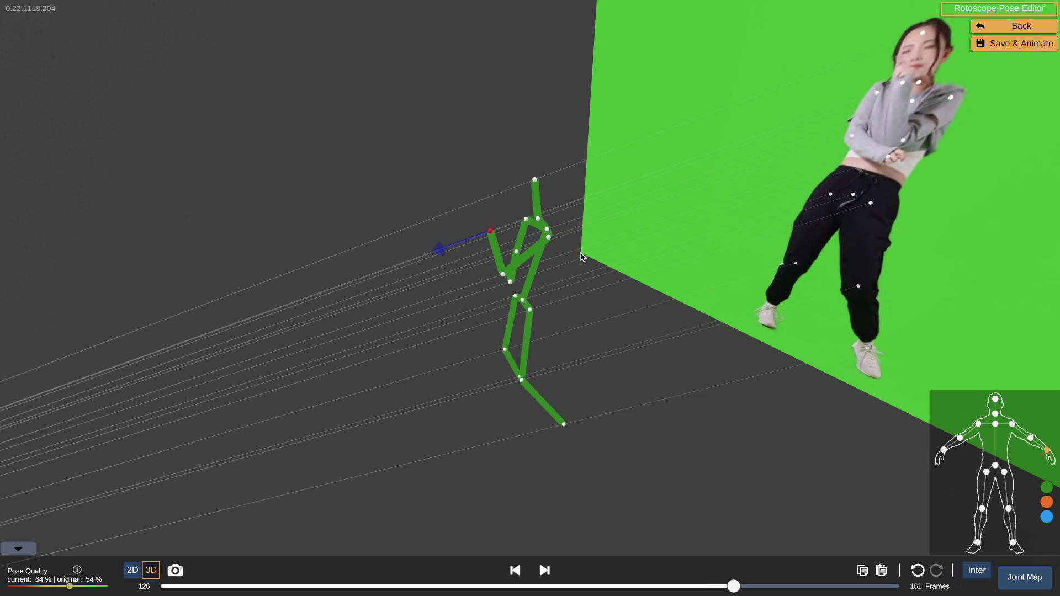
- Save and process the corrected poses as an updated animation, play it, and scrub through its frames for review
drag(458, 237, 627, 243)
click(1011, 44)
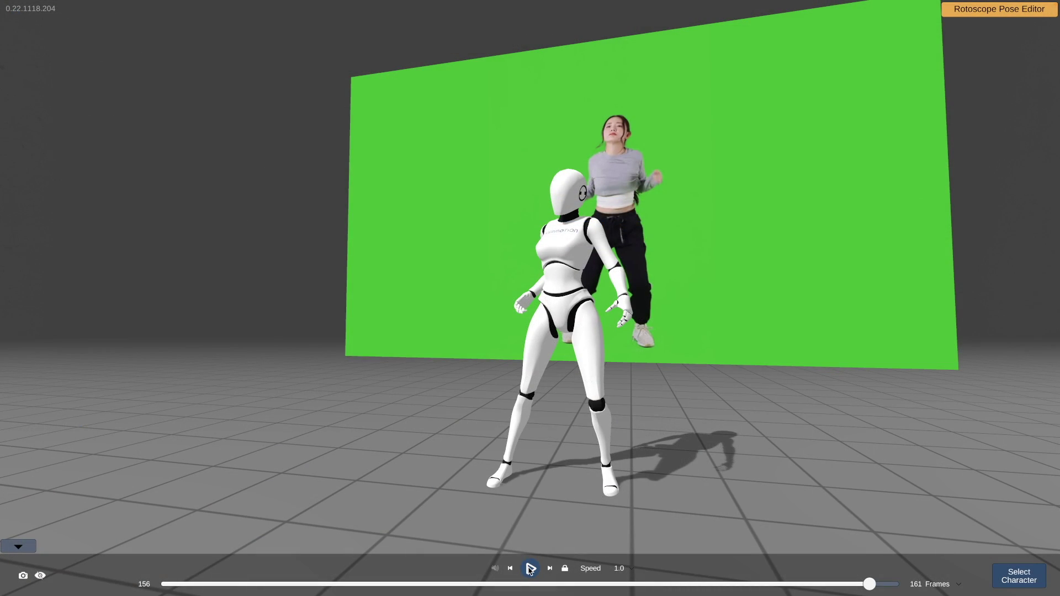
click(530, 569)
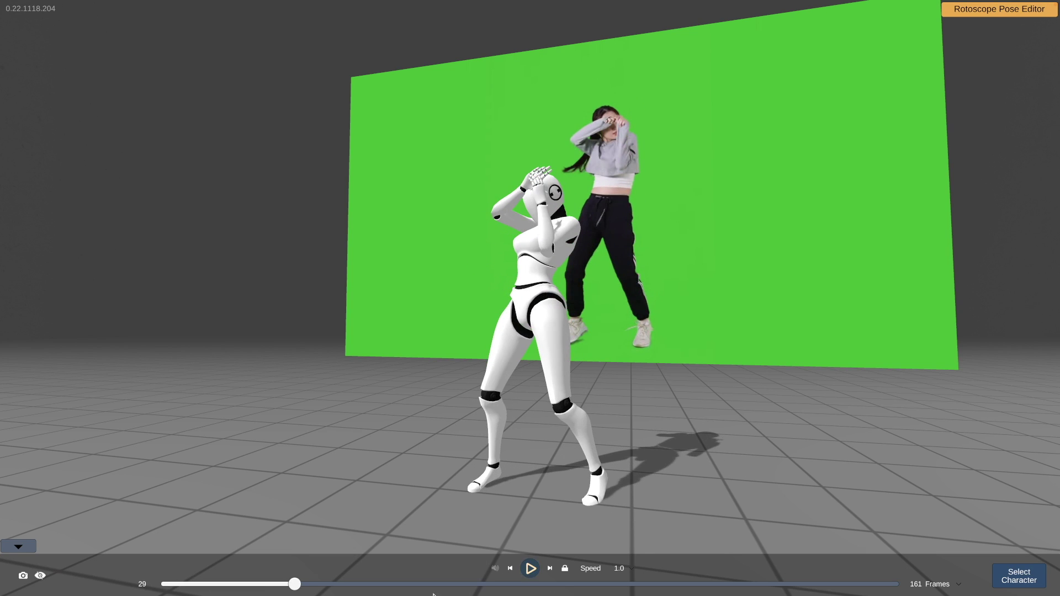
drag(302, 583, 505, 562)
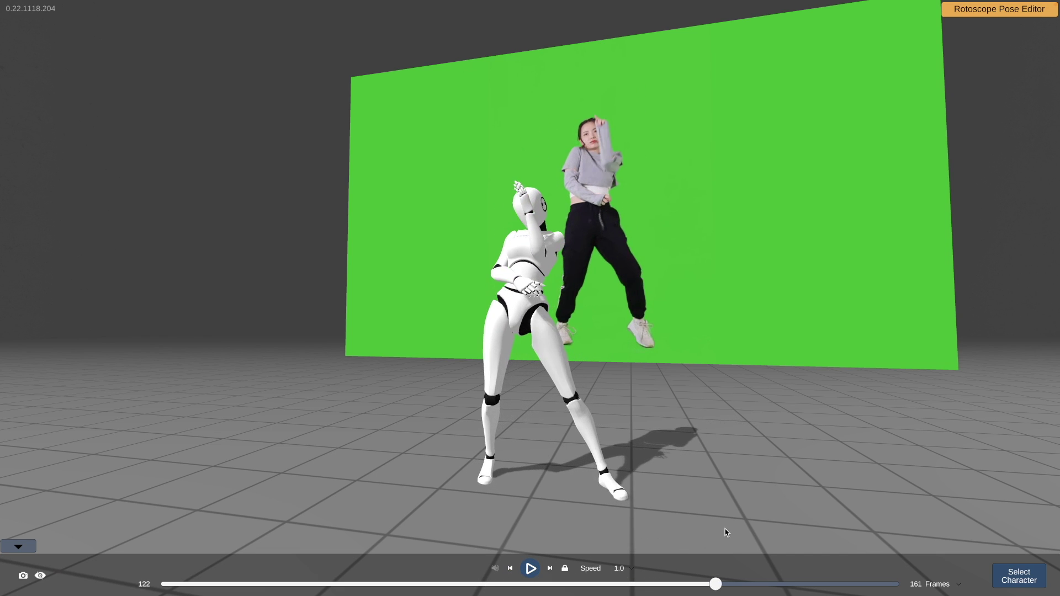
drag(808, 511, 370, 560)
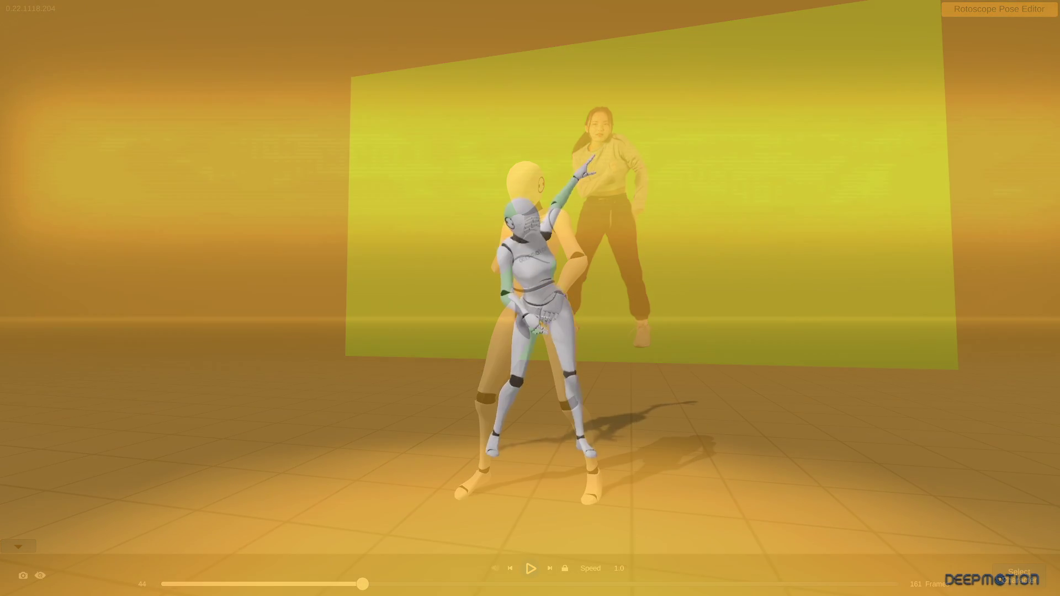